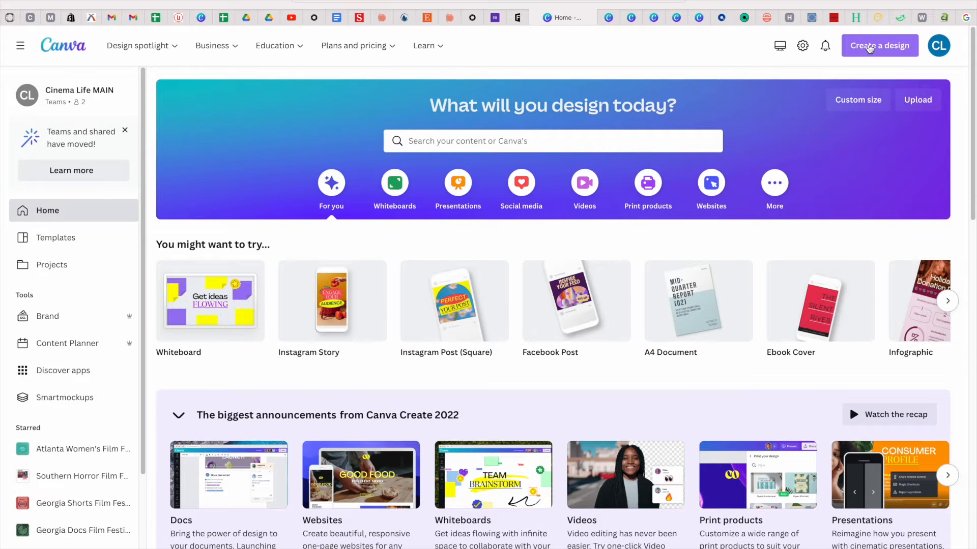
Start a new blank Poster (Portrait) design and show the Photos library beside it.
{"action": "left_click", "coordinate": [870, 48]}
{"action": "scroll", "coordinate": [780, 174], "scroll_direction": "down", "scroll_amount": 1}
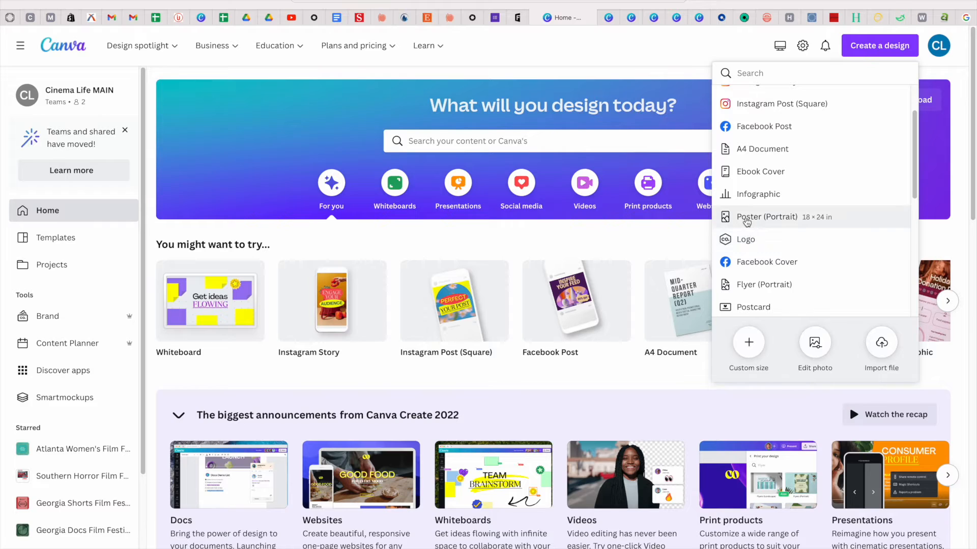
{"action": "left_click", "coordinate": [746, 218]}
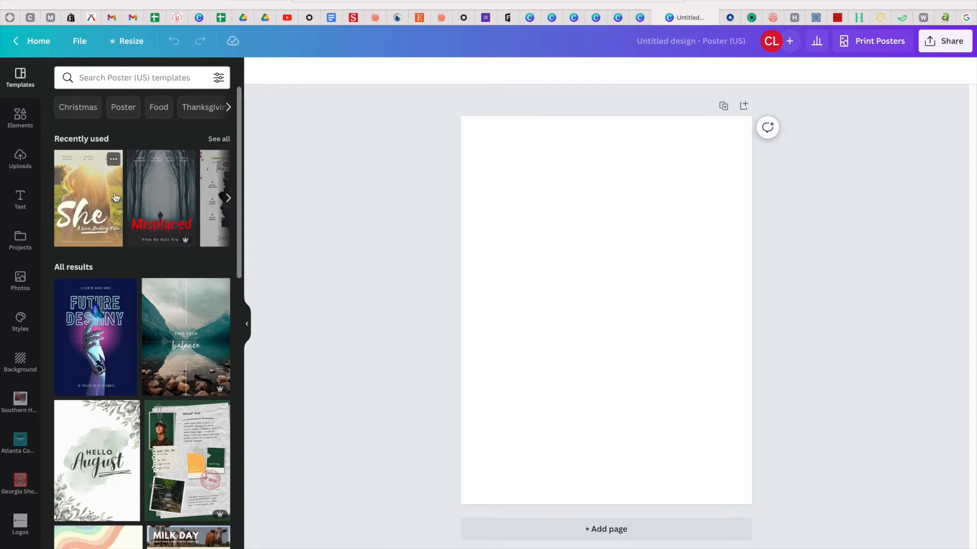
{"action": "left_click", "coordinate": [21, 278]}
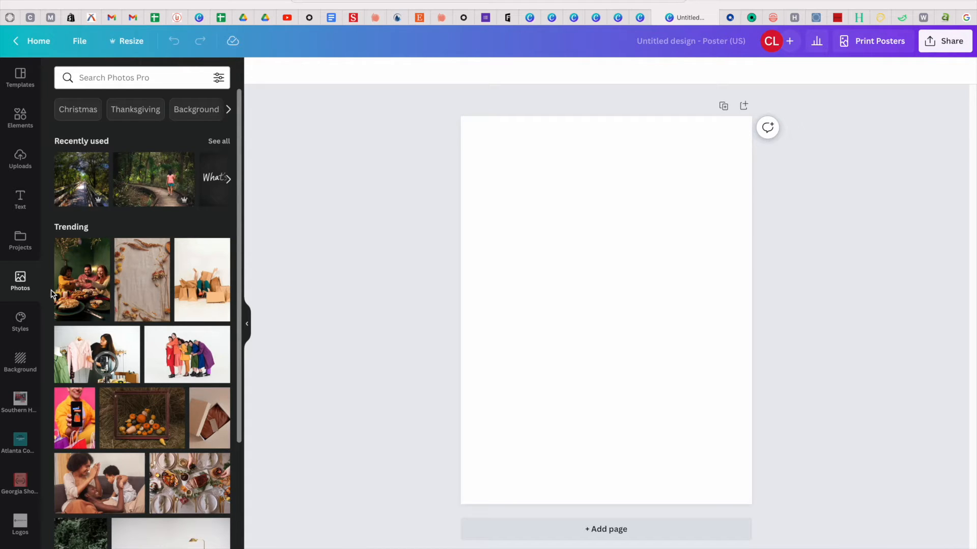
Add the forest boardwalk photo and stretch it to cover the full poster page.
{"action": "left_click", "coordinate": [79, 173]}
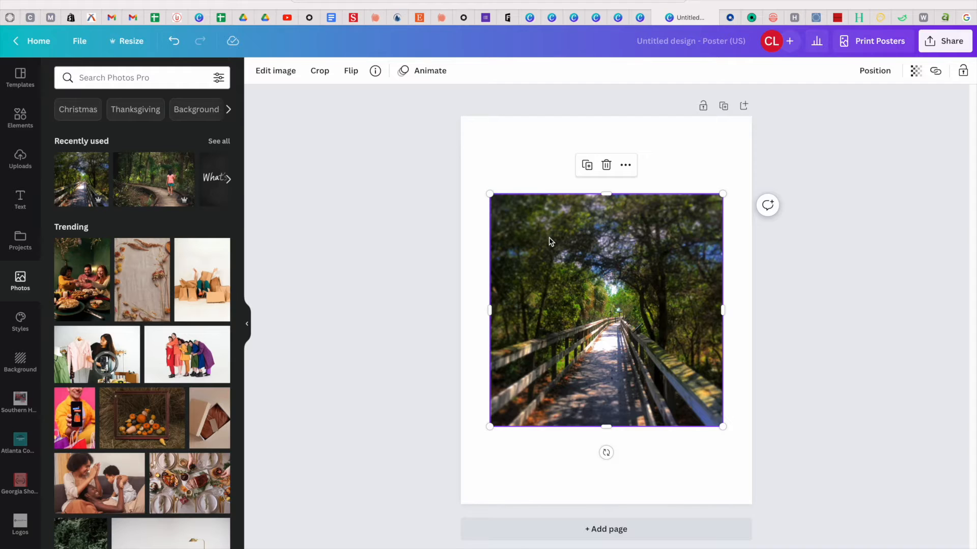
{"action": "left_click_drag", "start_coordinate": [549, 241], "coordinate": [520, 164]}
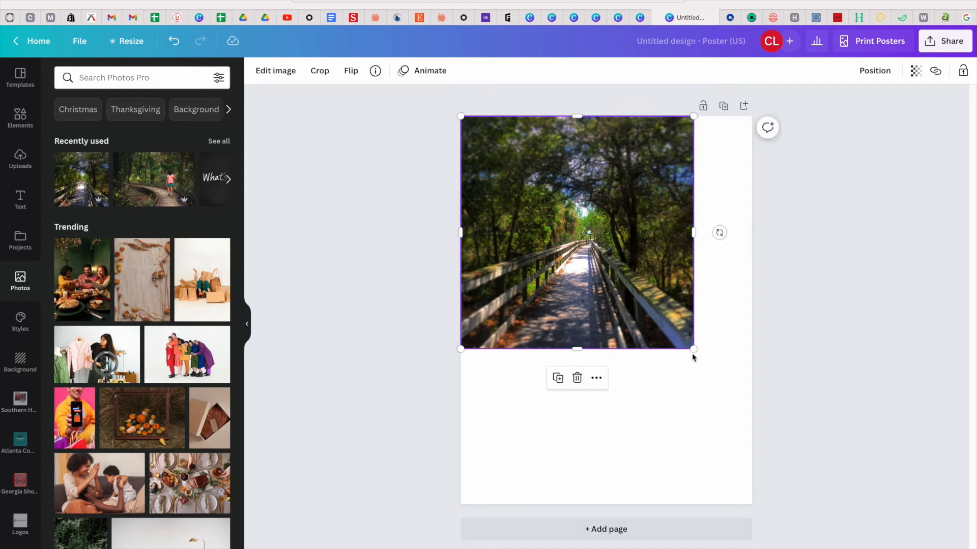
{"action": "left_click_drag", "start_coordinate": [694, 349], "coordinate": [726, 436]}
{"action": "left_click_drag", "start_coordinate": [607, 406], "coordinate": [614, 506]}
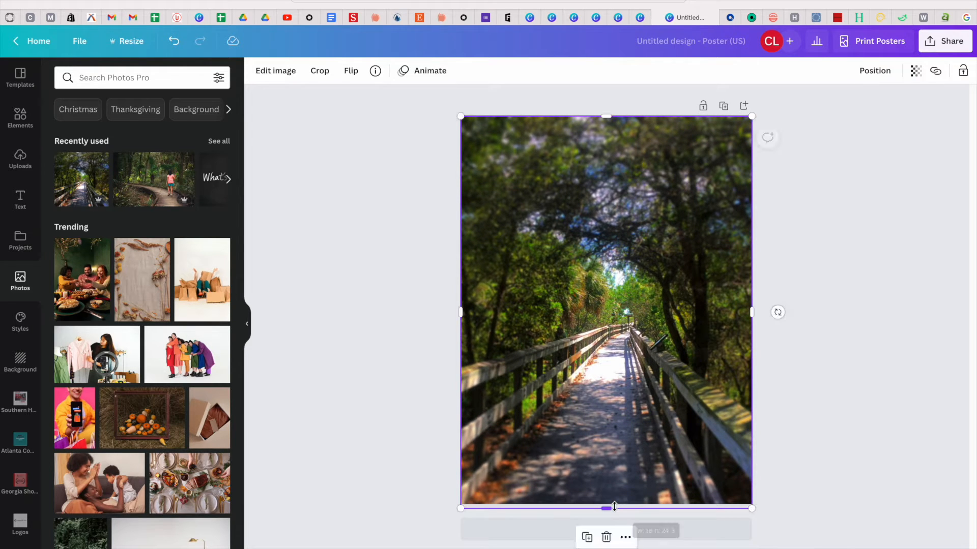
{"action": "left_click", "coordinate": [820, 441]}
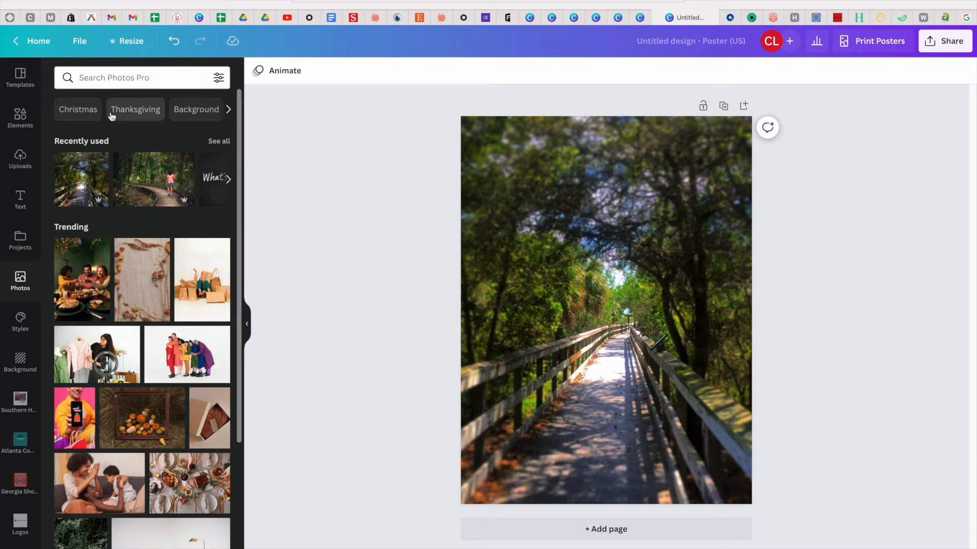
Add a text box in the Selima font reading 'The Path Less Traveled'.
{"action": "left_click", "coordinate": [22, 207]}
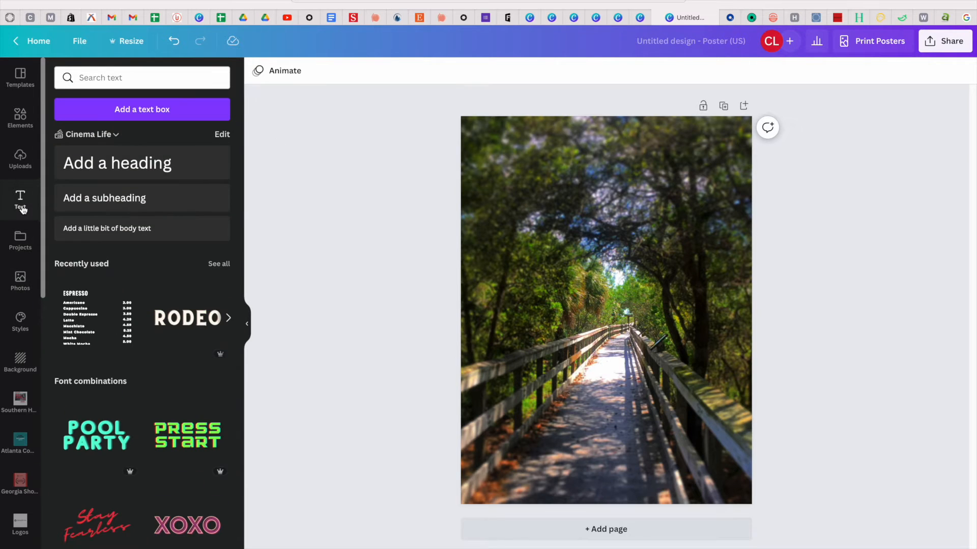
{"action": "left_click", "coordinate": [150, 107]}
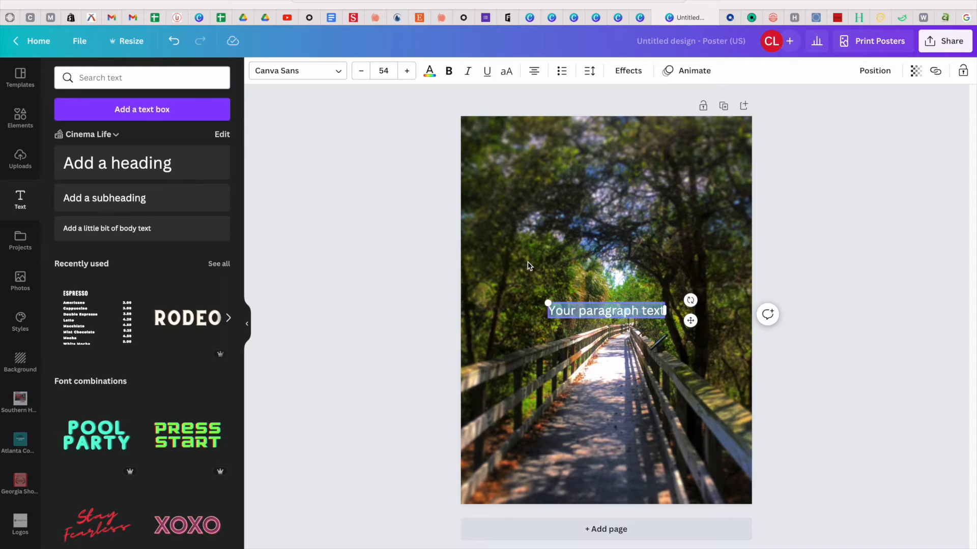
{"action": "left_click", "coordinate": [339, 69]}
{"action": "left_click", "coordinate": [65, 365]}
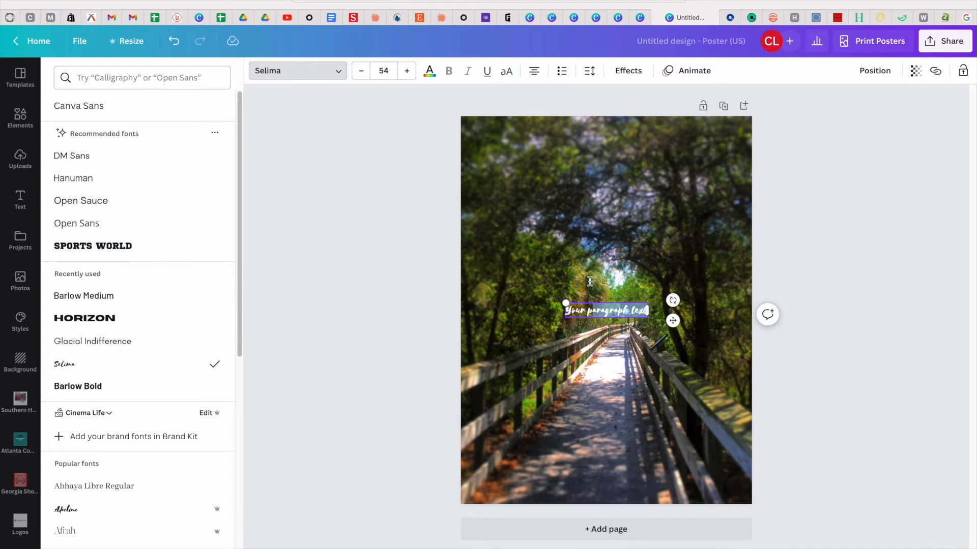
{"action": "triple_click", "coordinate": [591, 313]}
{"action": "type", "text": "The Path Less Traveled"}
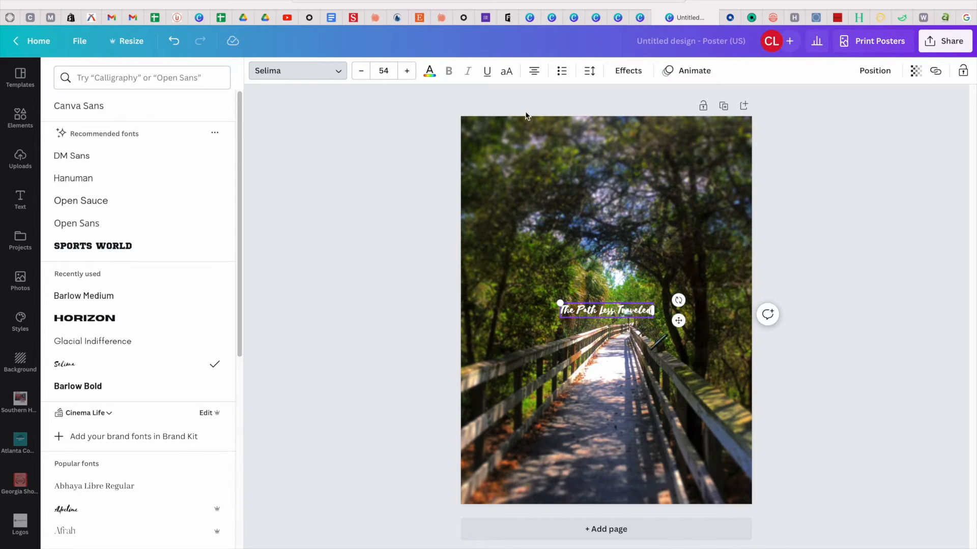
Increase the title's font size to 131.
{"action": "left_click", "coordinate": [407, 71]}
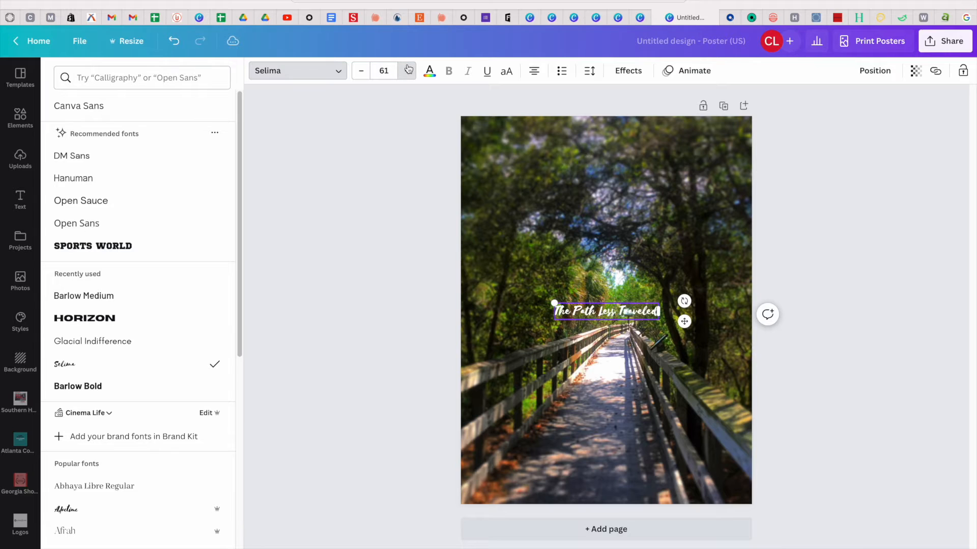
{"action": "left_click", "coordinate": [408, 69]}
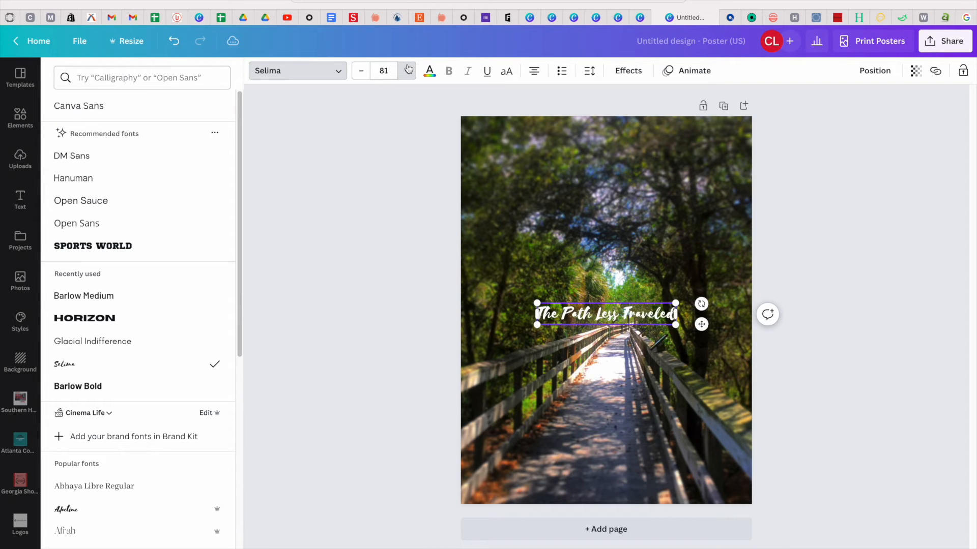
{"action": "left_click", "coordinate": [408, 69]}
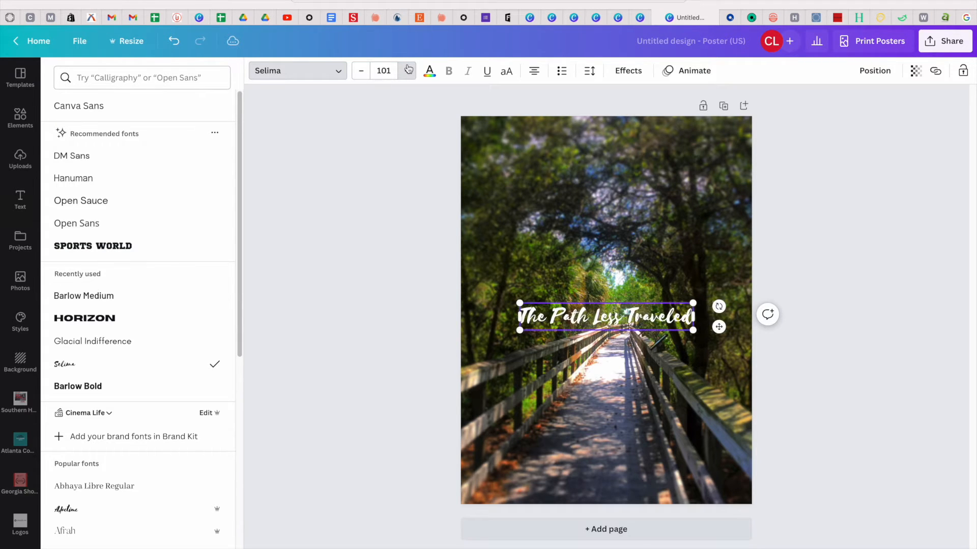
{"action": "left_click", "coordinate": [407, 69]}
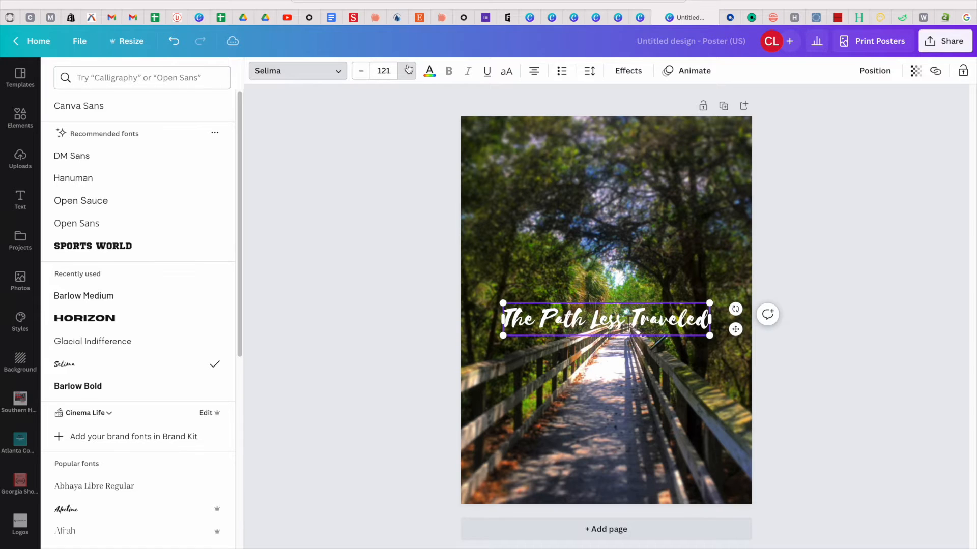
{"action": "left_click", "coordinate": [407, 69]}
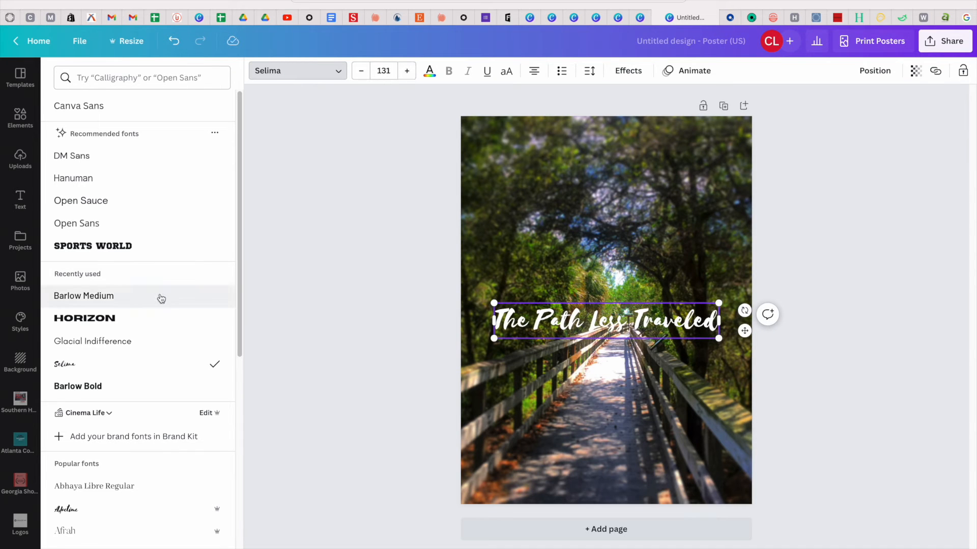
{"action": "scroll", "coordinate": [159, 299], "scroll_direction": "down", "scroll_amount": 1}
{"action": "scroll", "coordinate": [161, 299], "scroll_direction": "down", "scroll_amount": 10}
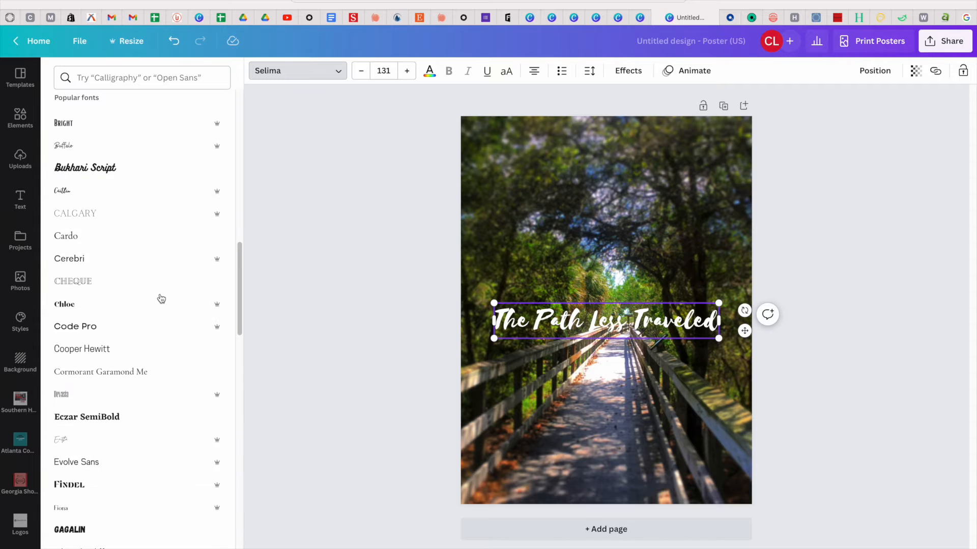
{"action": "scroll", "coordinate": [161, 299], "scroll_direction": "up", "scroll_amount": 12}
{"action": "scroll", "coordinate": [161, 299], "scroll_direction": "down", "scroll_amount": 1}
{"action": "left_click", "coordinate": [636, 417]}
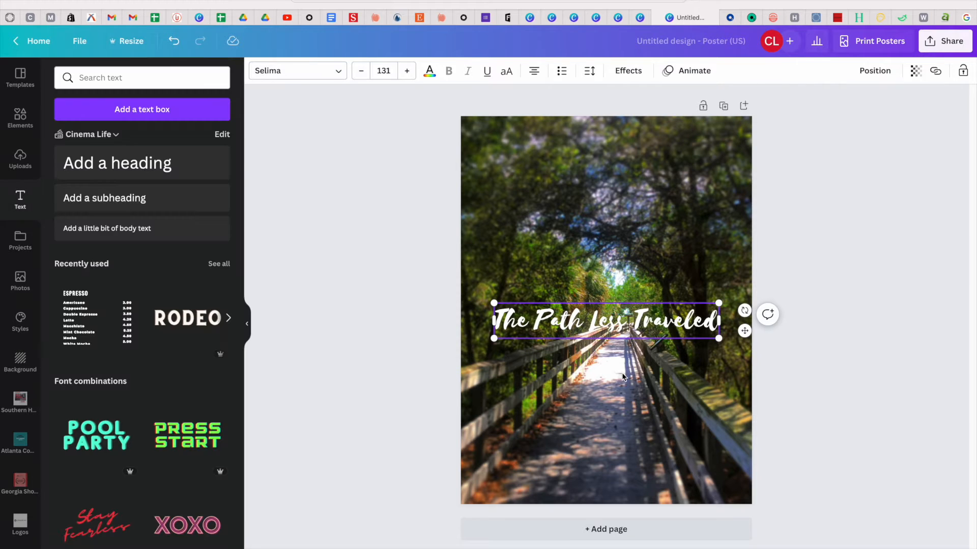
Move the title up along the centre guide into the poster's upper third.
{"action": "left_click_drag", "start_coordinate": [609, 322], "coordinate": [612, 246]}
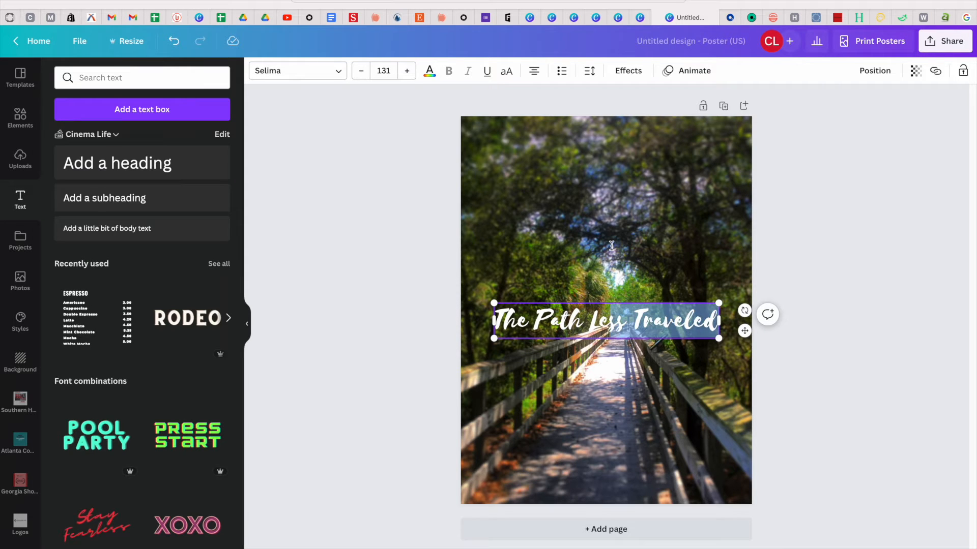
{"action": "left_click", "coordinate": [603, 501]}
{"action": "left_click_drag", "start_coordinate": [596, 323], "coordinate": [600, 236]}
Browse the Text panel's font combinations without changing the title.
{"action": "scroll", "coordinate": [128, 356], "scroll_direction": "down", "scroll_amount": 5}
{"action": "scroll", "coordinate": [127, 356], "scroll_direction": "up", "scroll_amount": 2}
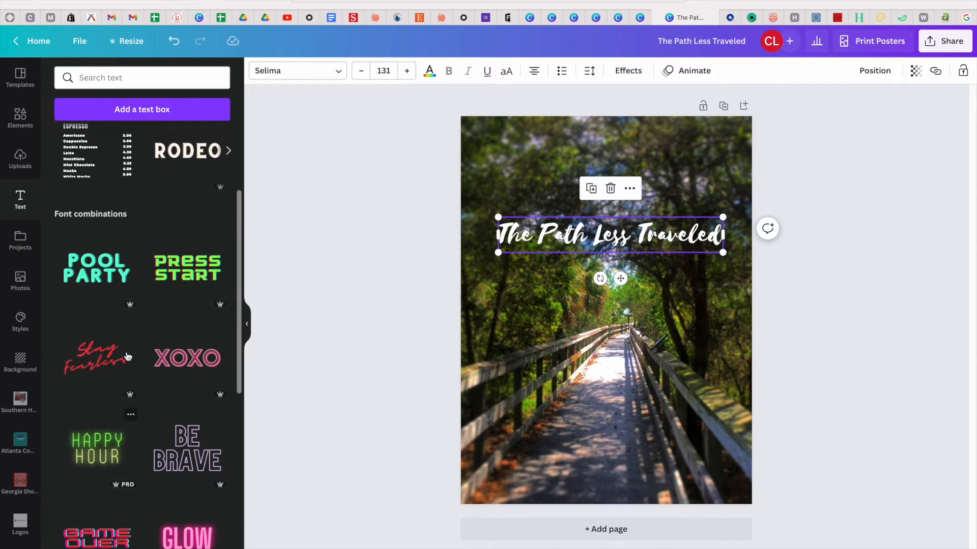
{"action": "mouse_move", "coordinate": [222, 306]}
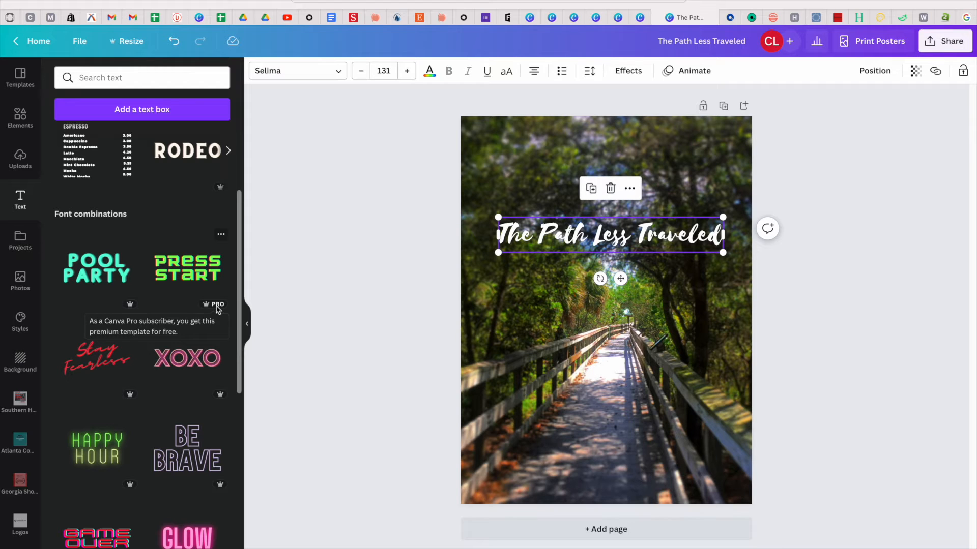
{"action": "scroll", "coordinate": [142, 280], "scroll_direction": "up", "scroll_amount": 5}
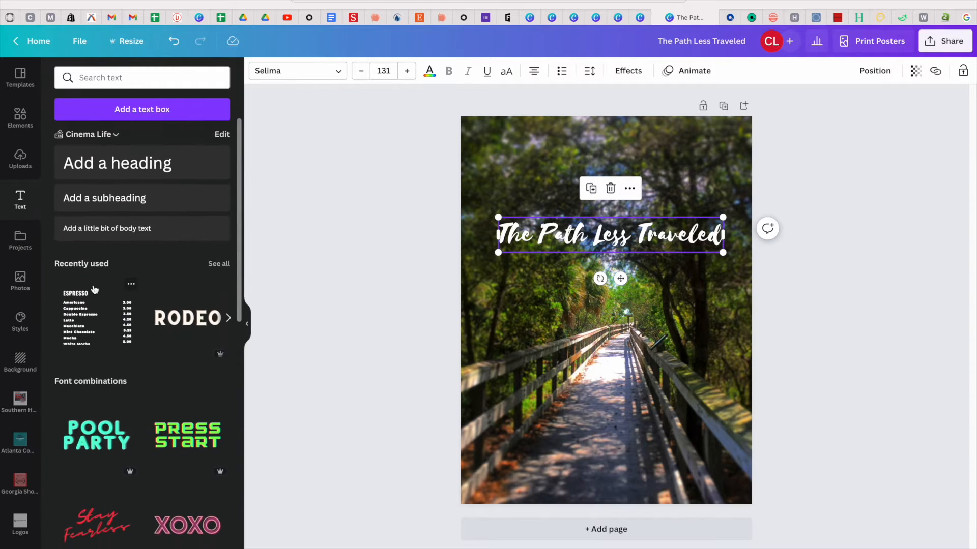
{"action": "scroll", "coordinate": [94, 289], "scroll_direction": "down", "scroll_amount": 10}
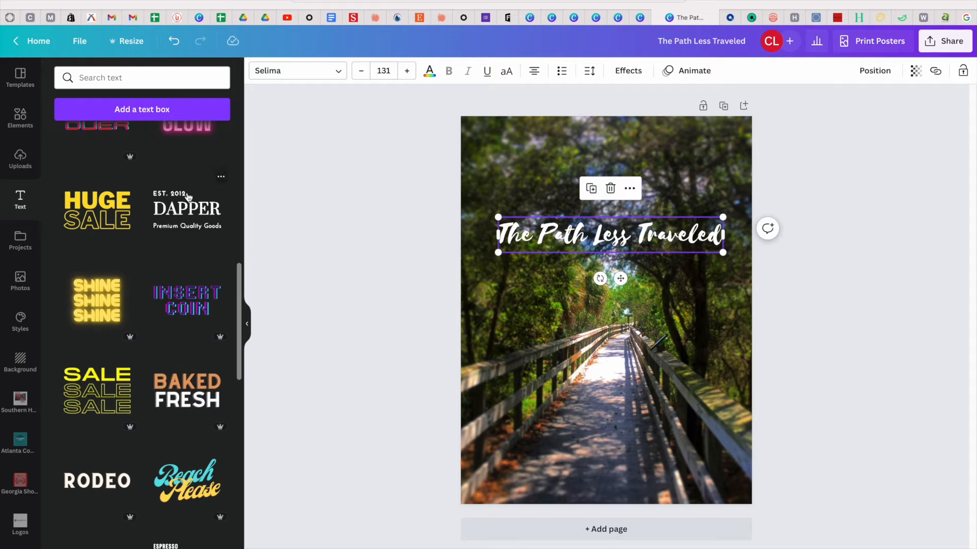
{"action": "scroll", "coordinate": [188, 197], "scroll_direction": "down", "scroll_amount": 3}
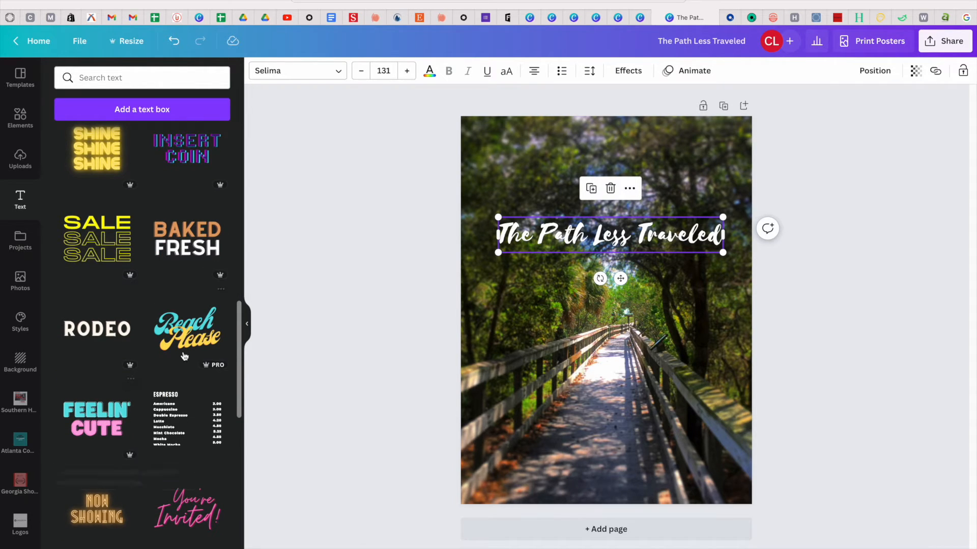
{"action": "scroll", "coordinate": [186, 359], "scroll_direction": "up", "scroll_amount": 13}
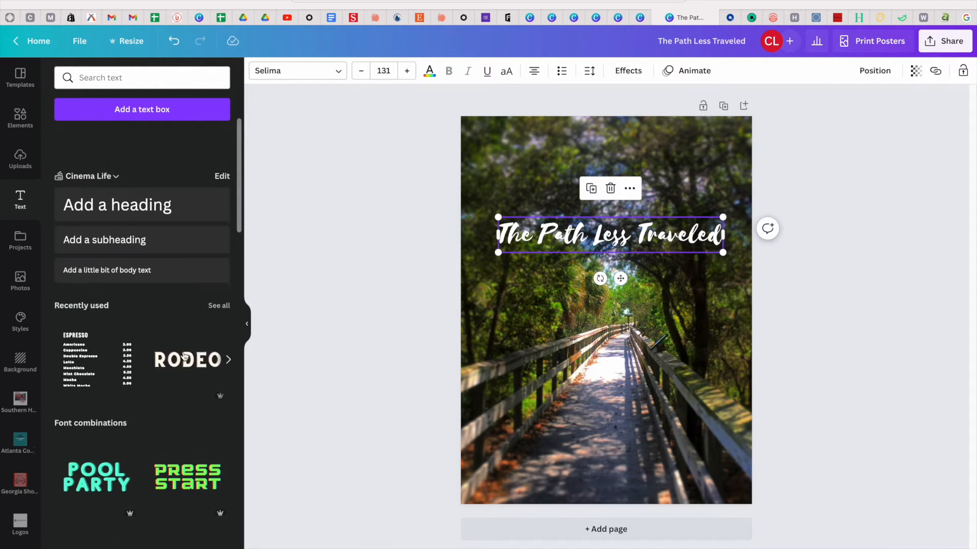
{"action": "left_click", "coordinate": [628, 237]}
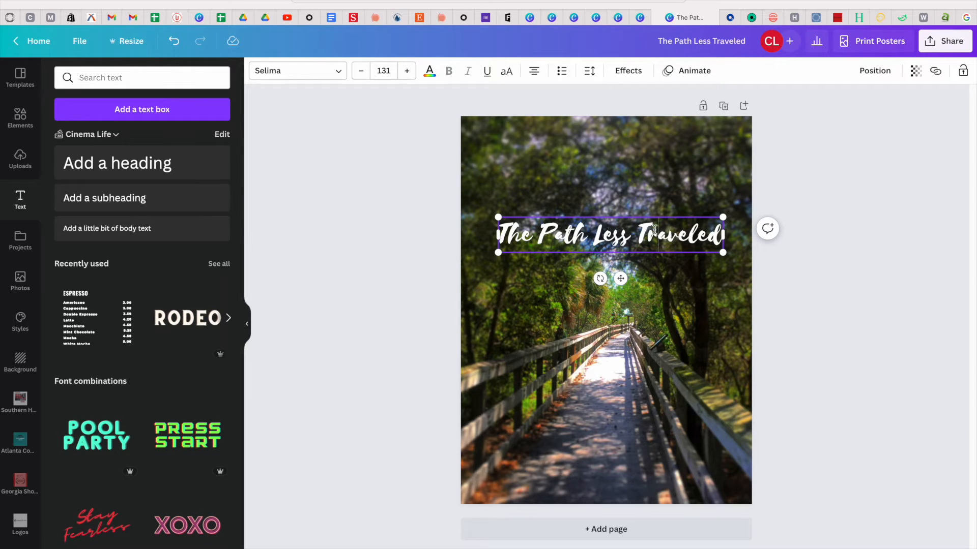
{"action": "left_click", "coordinate": [615, 243]}
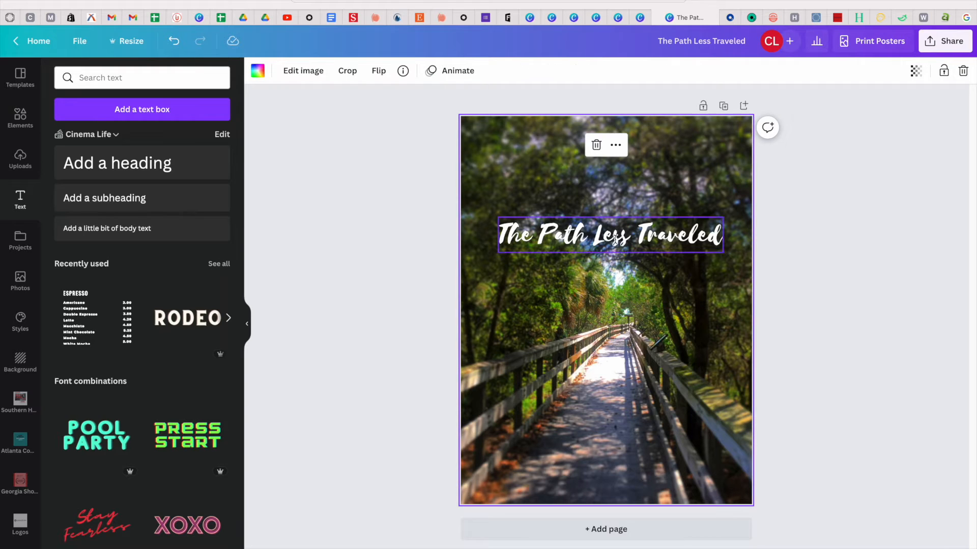
Add a smaller Selima subtitle reading 'A Cinema Life Film' below the title.
{"action": "left_click", "coordinate": [615, 240]}
{"action": "left_click_drag", "start_coordinate": [615, 239], "coordinate": [617, 295]}
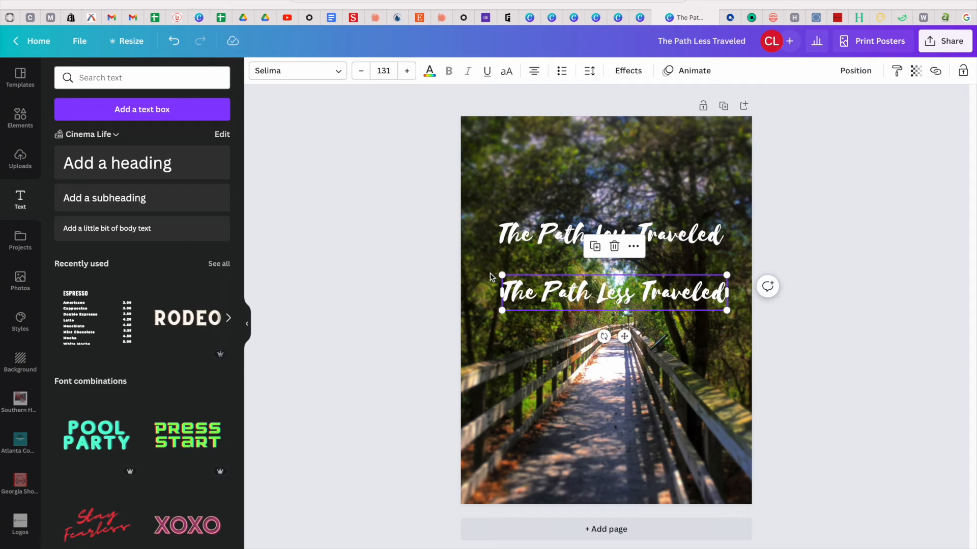
{"action": "left_click_drag", "start_coordinate": [501, 277], "coordinate": [607, 291]}
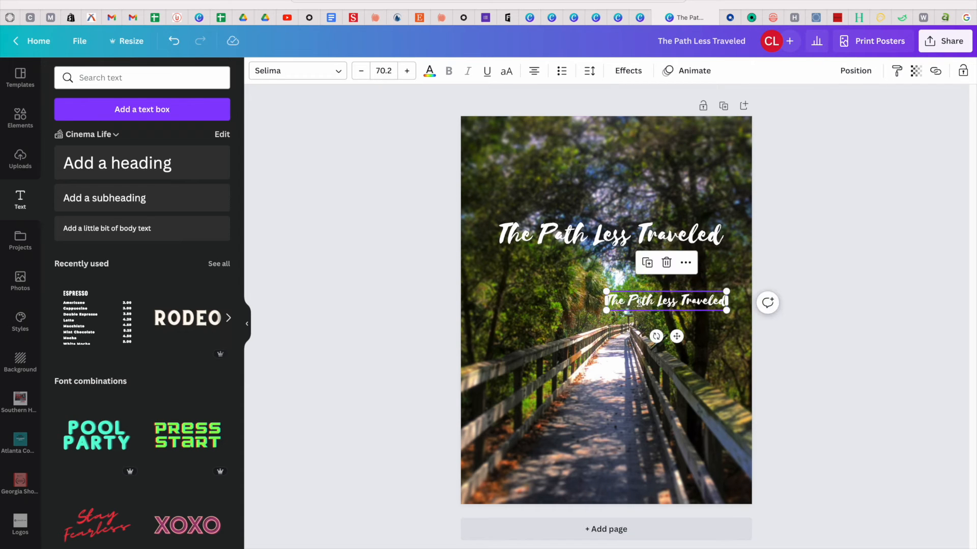
{"action": "type", "text": "#"}
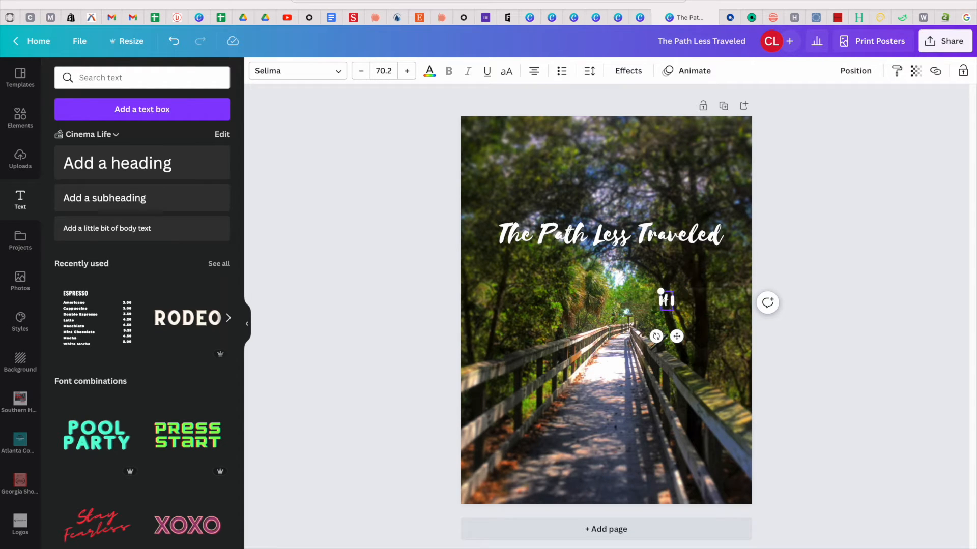
{"action": "type", "text": " Cinema Life Film"}
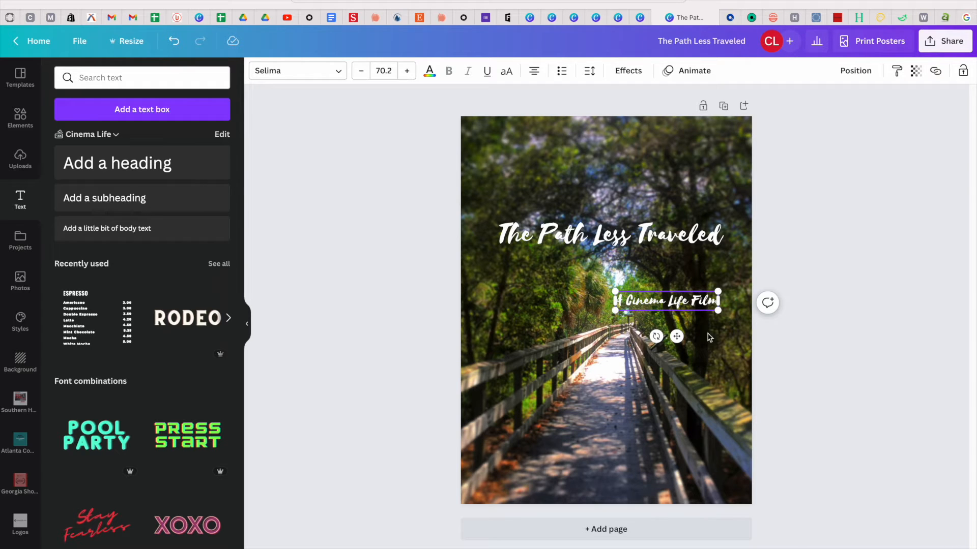
{"action": "left_click", "coordinate": [803, 409]}
Place the subtitle just under the title with its right edge aligned to the title.
{"action": "left_click_drag", "start_coordinate": [691, 302], "coordinate": [695, 270]}
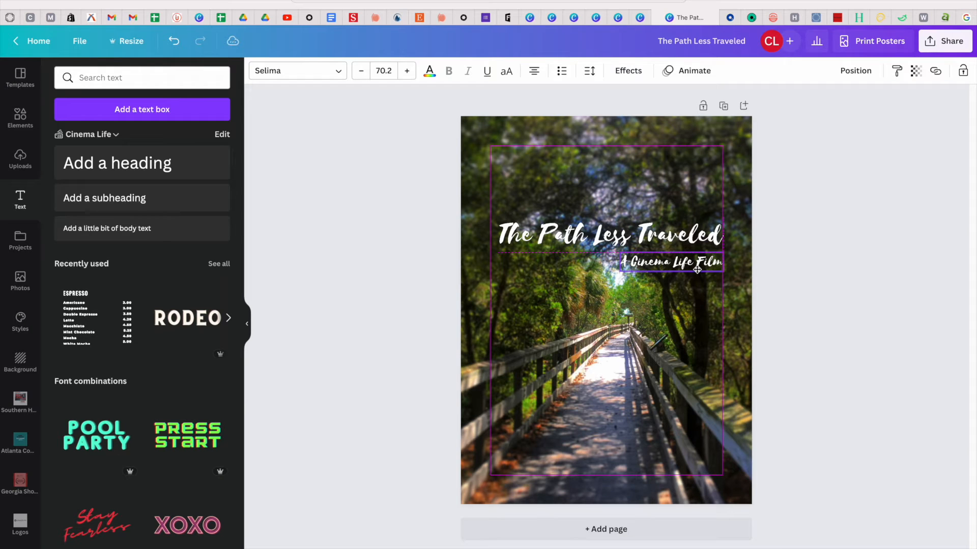
{"action": "left_click_drag", "start_coordinate": [695, 271], "coordinate": [691, 275]}
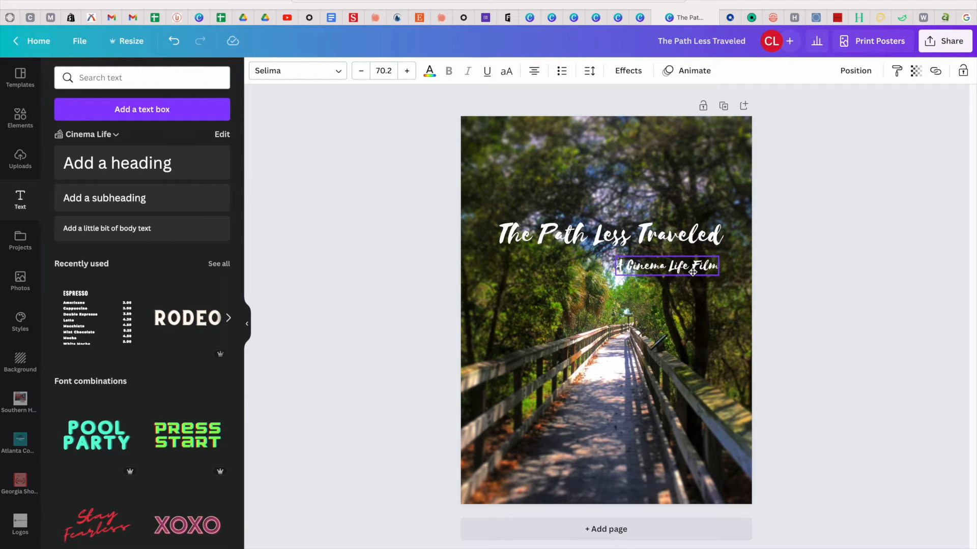
{"action": "left_click", "coordinate": [698, 378]}
{"action": "left_click_drag", "start_coordinate": [665, 261], "coordinate": [664, 257]}
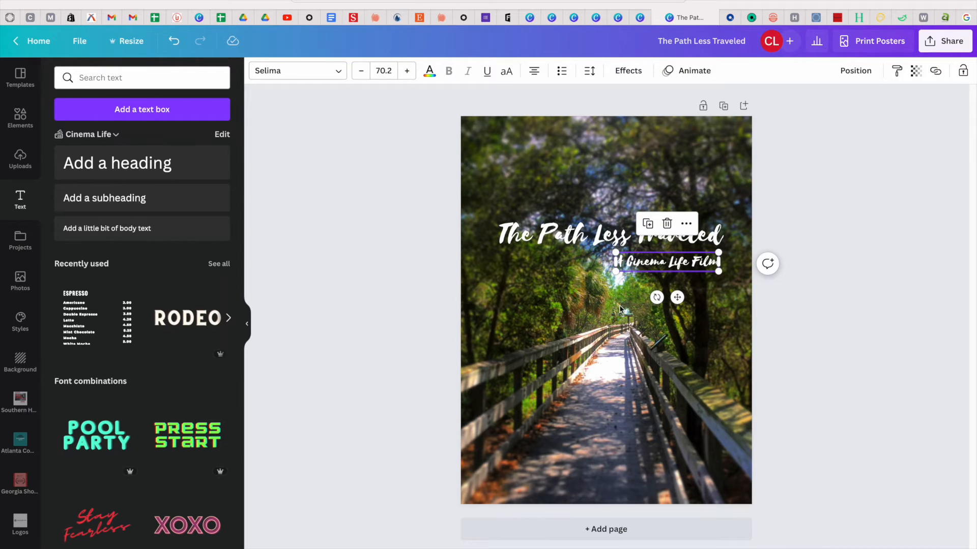
{"action": "mouse_move", "coordinate": [649, 267]}
{"action": "left_mouse_down"}
{"action": "mouse_move", "coordinate": [658, 267]}
{"action": "mouse_move", "coordinate": [637, 285]}
{"action": "mouse_move", "coordinate": [658, 266]}
{"action": "left_mouse_up"}
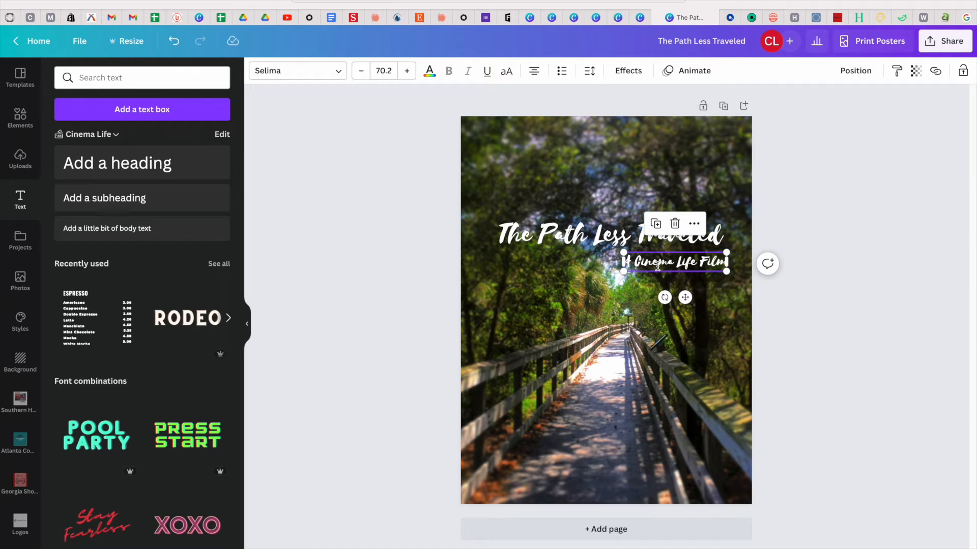
{"action": "left_click", "coordinate": [605, 399]}
{"action": "left_click", "coordinate": [152, 109]}
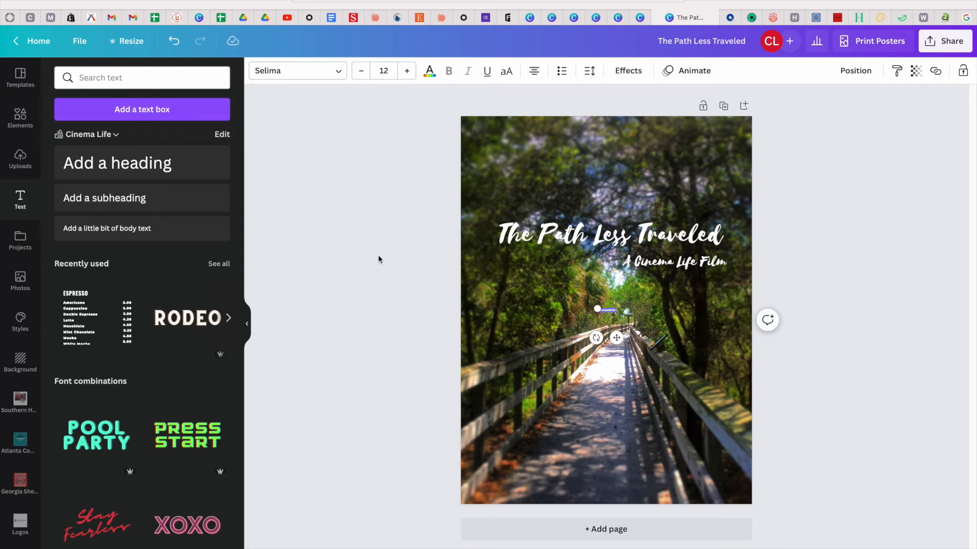
Type the tagline 'The path you take determines the friends you make' in Glacial Indifference.
{"action": "left_click_drag", "start_coordinate": [597, 308], "coordinate": [513, 293]}
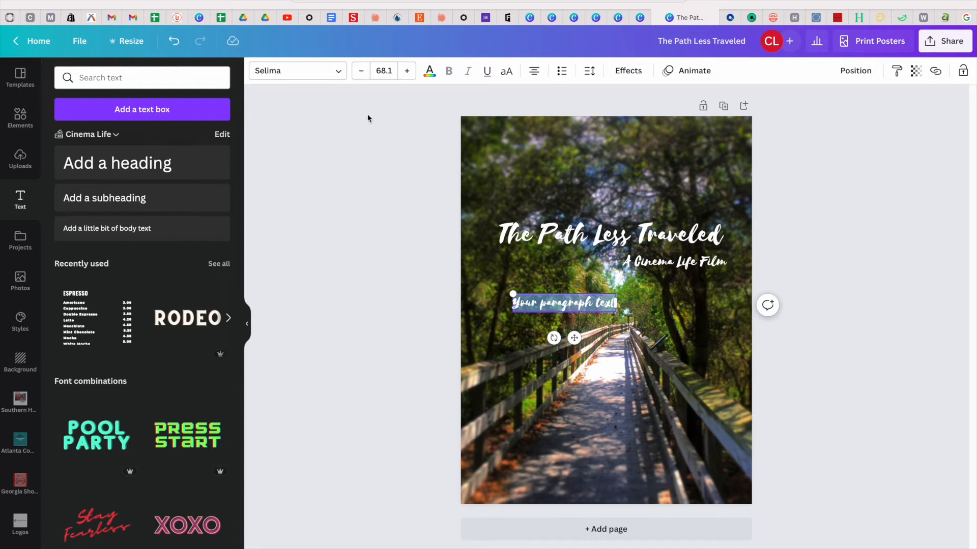
{"action": "left_click", "coordinate": [319, 72]}
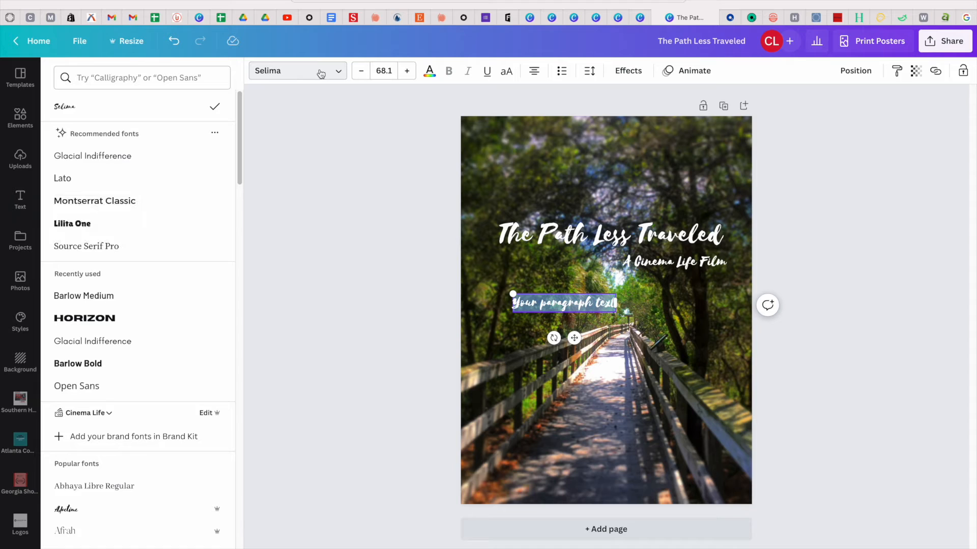
{"action": "left_click", "coordinate": [122, 156]}
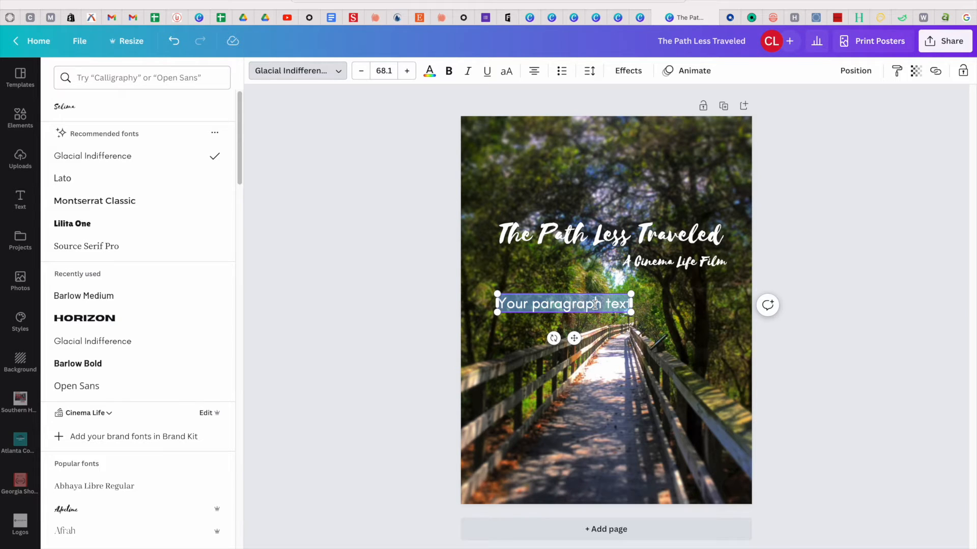
{"action": "type", "text": "The path you take determines the friends you ma"}
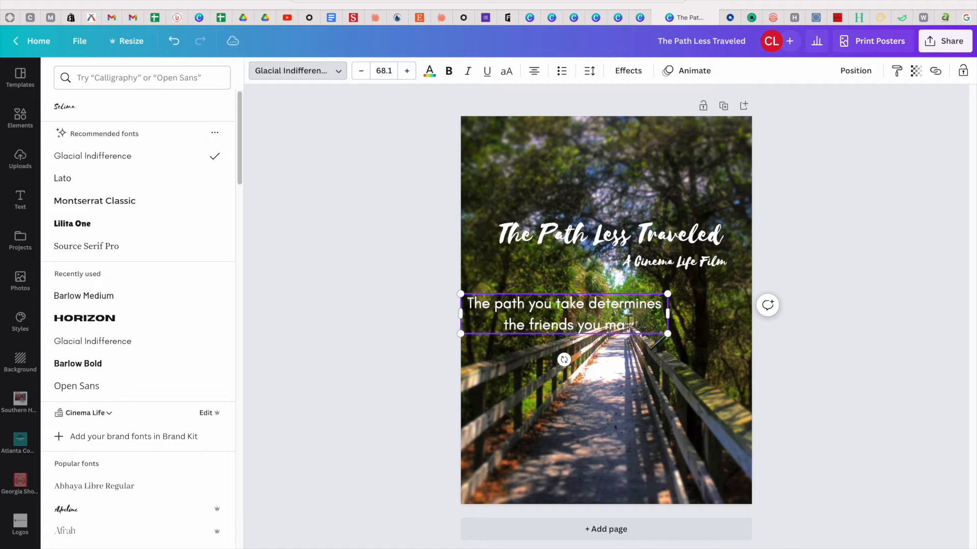
{"action": "type", "text": "ke"}
Widen the tagline box and reduce its font size so it fits on one line.
{"action": "left_click_drag", "start_coordinate": [672, 318], "coordinate": [738, 318]}
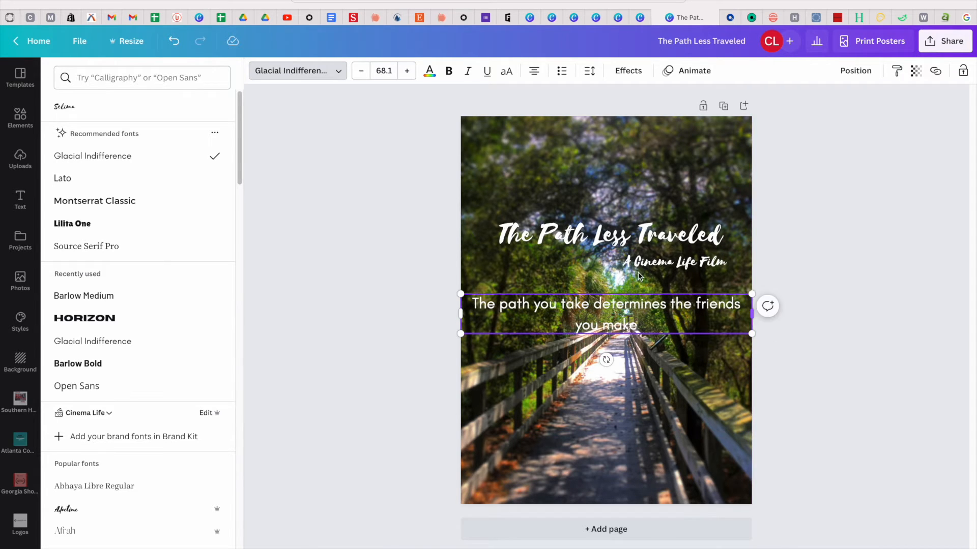
{"action": "left_click", "coordinate": [364, 71]}
{"action": "left_click", "coordinate": [364, 70]}
{"action": "left_click", "coordinate": [364, 71]}
{"action": "left_click", "coordinate": [364, 71]}
{"action": "left_click", "coordinate": [365, 71]}
{"action": "left_click", "coordinate": [364, 71]}
{"action": "left_click", "coordinate": [364, 70]}
{"action": "left_click", "coordinate": [364, 71]}
{"action": "left_click", "coordinate": [364, 71]}
{"action": "left_click", "coordinate": [364, 71]}
{"action": "left_click", "coordinate": [364, 71]}
{"action": "left_click", "coordinate": [364, 71]}
{"action": "left_click", "coordinate": [364, 70]}
{"action": "left_click", "coordinate": [364, 71]}
{"action": "left_click", "coordinate": [590, 419]}
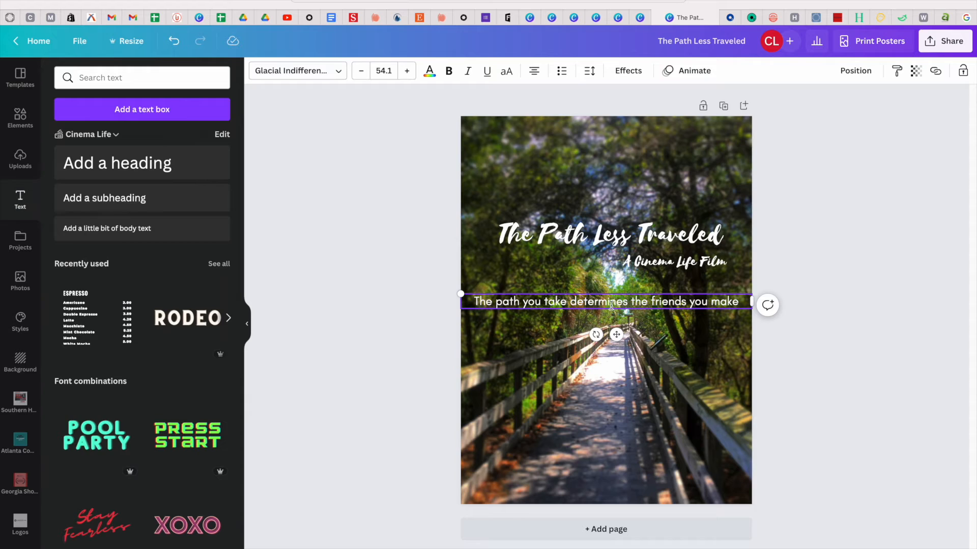
Move the tagline down near the bottom of the poster.
{"action": "left_click_drag", "start_coordinate": [611, 303], "coordinate": [610, 414]}
{"action": "left_click", "coordinate": [611, 417]}
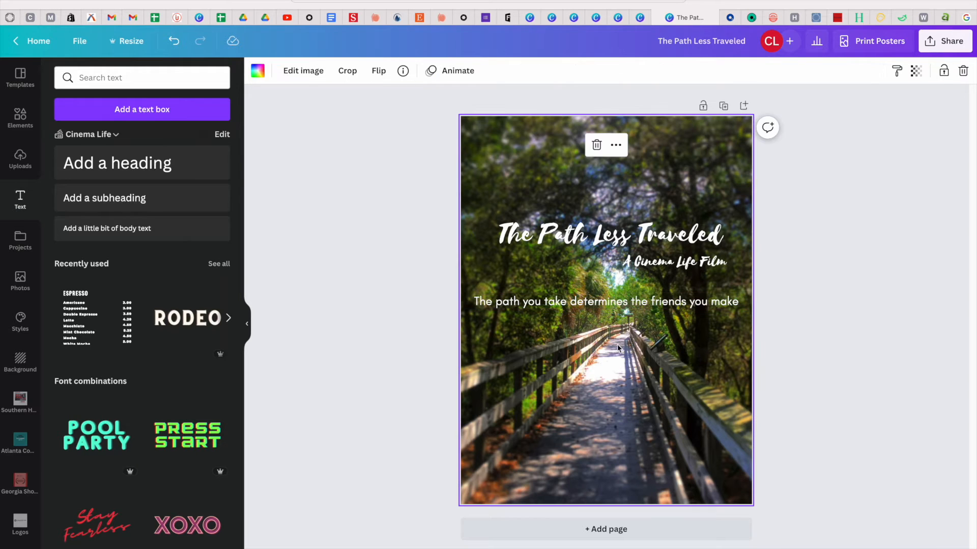
{"action": "left_click", "coordinate": [624, 302]}
{"action": "left_click_drag", "start_coordinate": [618, 334], "coordinate": [616, 467]}
{"action": "left_click", "coordinate": [847, 472]}
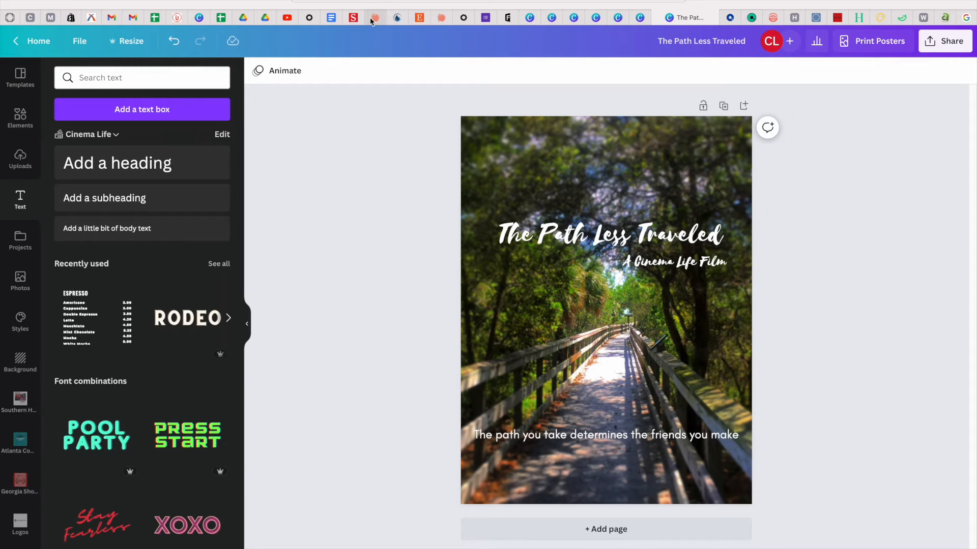
{"action": "left_click", "coordinate": [168, 109]}
{"action": "left_click_drag", "start_coordinate": [616, 337], "coordinate": [519, 175]}
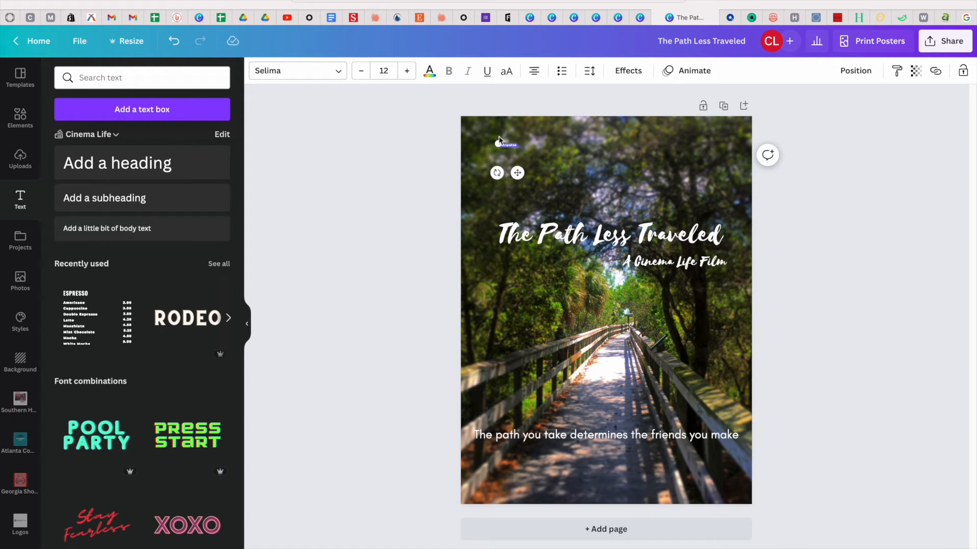
{"action": "left_click_drag", "start_coordinate": [497, 142], "coordinate": [466, 139]}
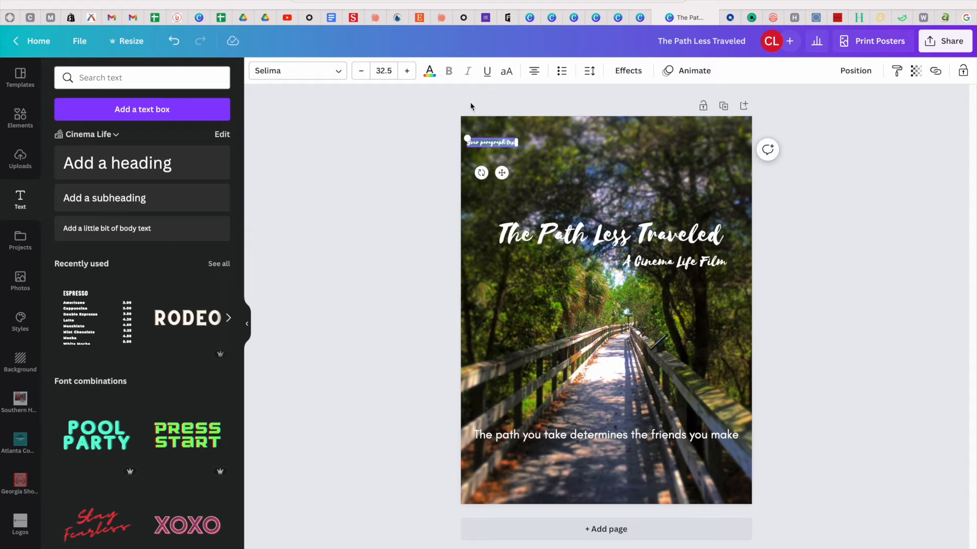
{"action": "left_click", "coordinate": [330, 73]}
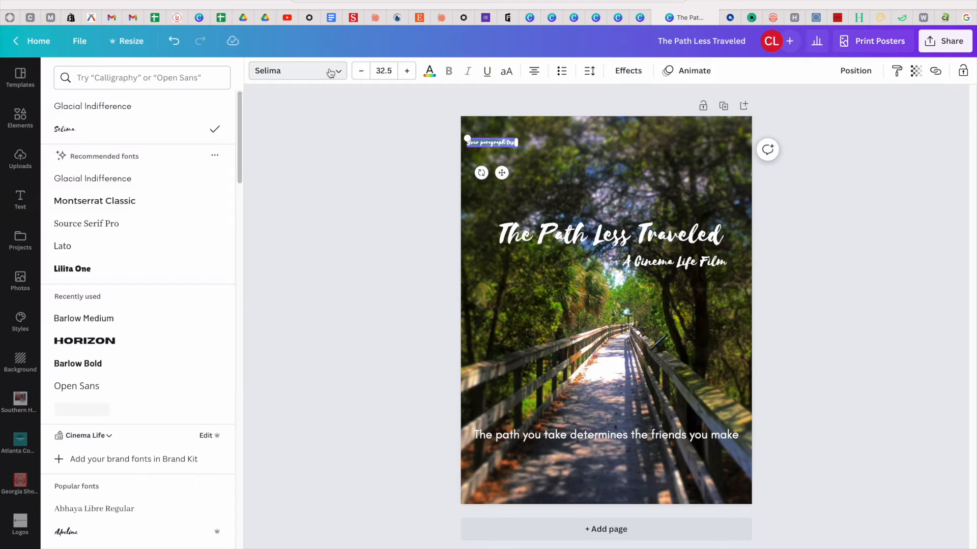
{"action": "left_click", "coordinate": [97, 106]}
{"action": "left_click", "coordinate": [577, 191]}
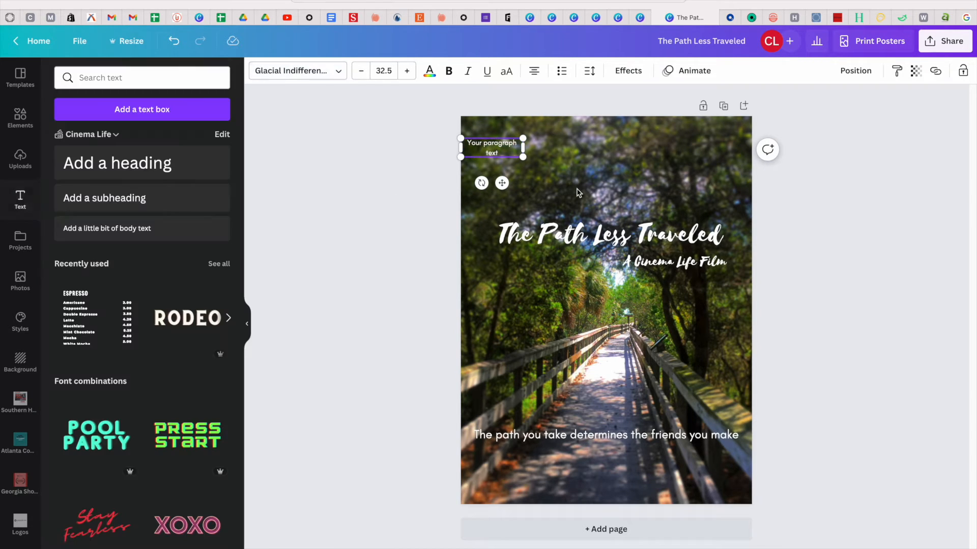
{"action": "left_click_drag", "start_coordinate": [502, 182], "coordinate": [518, 180]}
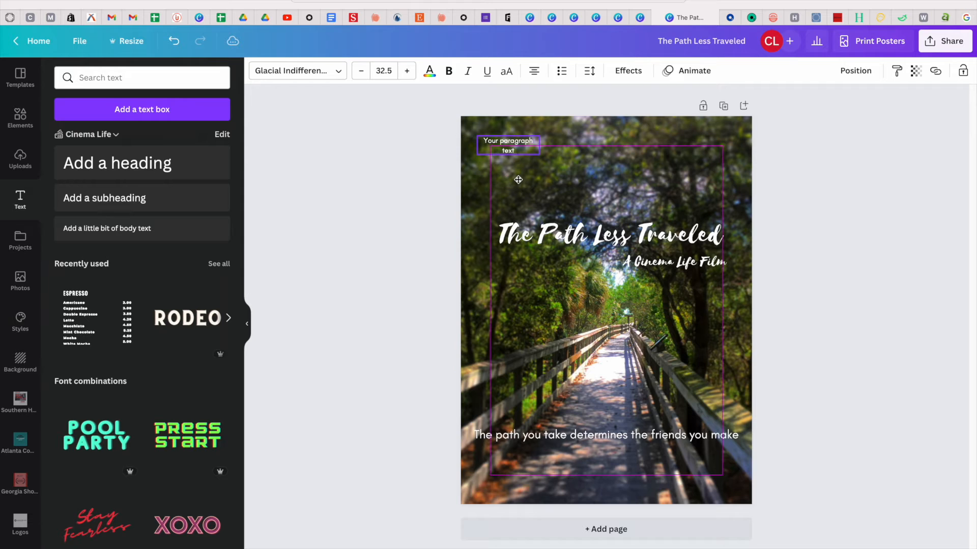
{"action": "double_click", "coordinate": [515, 141]}
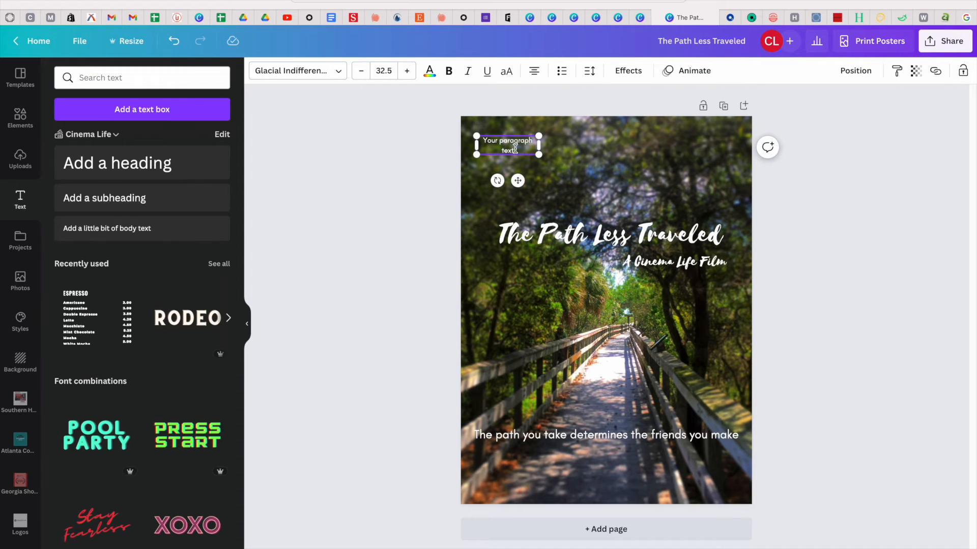
{"action": "left_click_drag", "start_coordinate": [515, 151], "coordinate": [481, 141]}
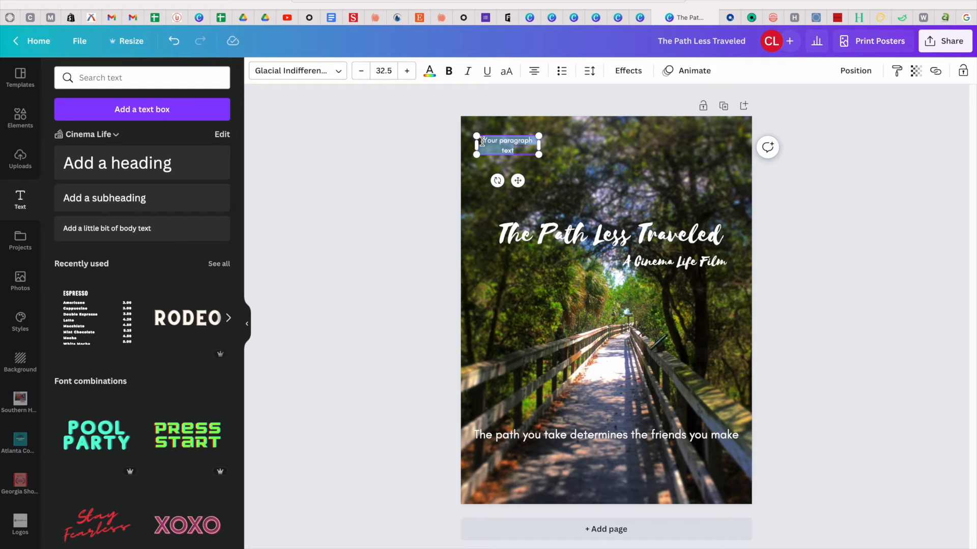
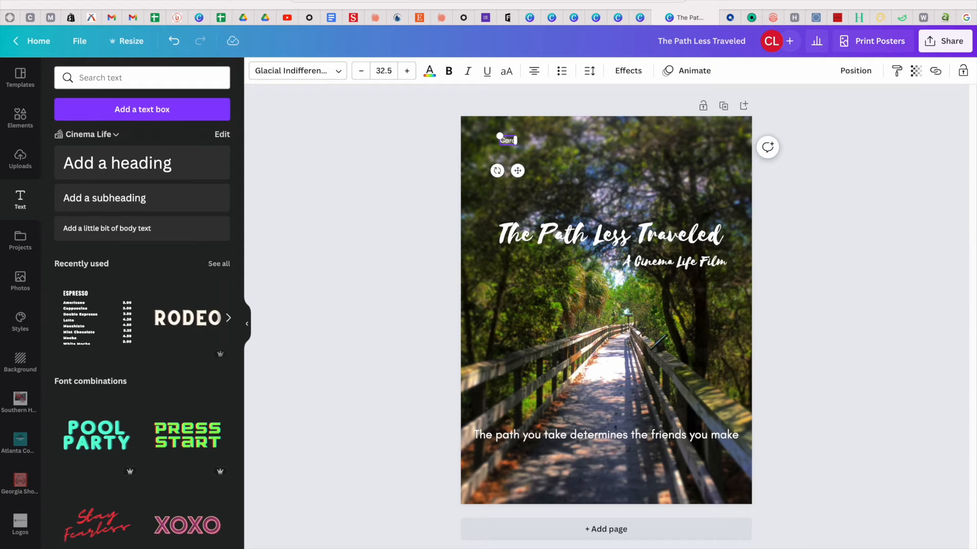
{"action": "key", "text": "Return"}
{"action": "type", "text": "King"}
{"action": "left_click", "coordinate": [408, 73]}
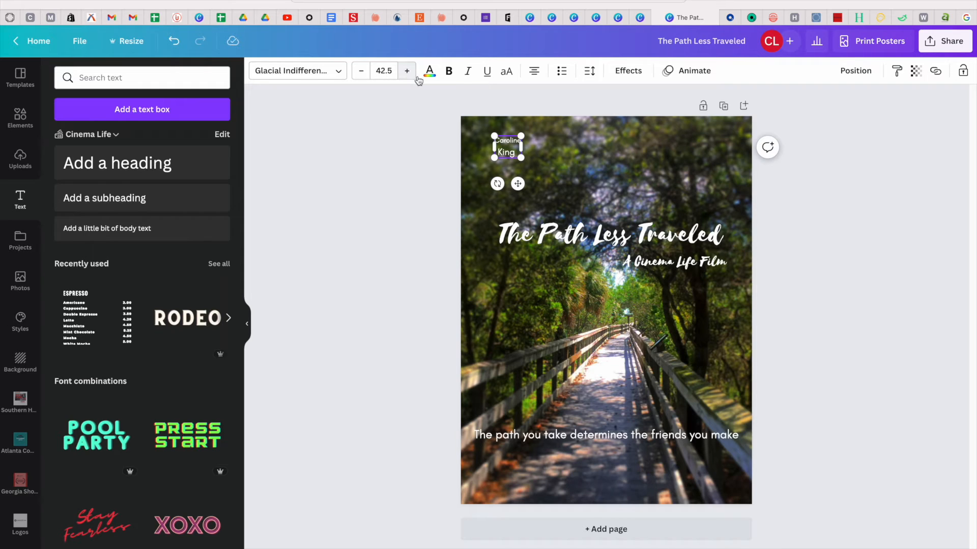
{"action": "left_click_drag", "start_coordinate": [515, 155], "coordinate": [494, 142]}
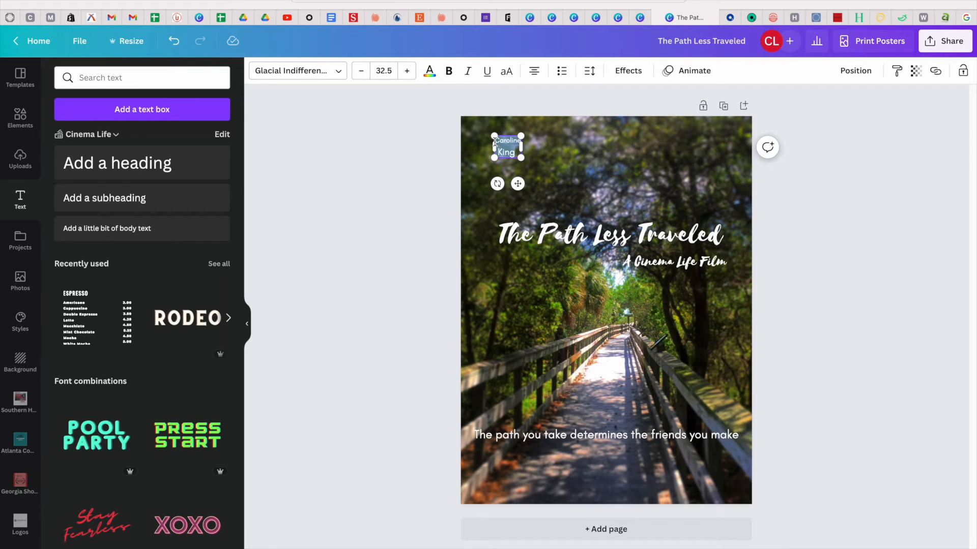
{"action": "left_click", "coordinate": [407, 71]}
{"action": "left_click", "coordinate": [407, 70]}
{"action": "left_click", "coordinate": [407, 71]}
{"action": "left_click", "coordinate": [407, 71]}
{"action": "left_click", "coordinate": [407, 71]}
{"action": "left_click", "coordinate": [407, 71]}
{"action": "left_click", "coordinate": [407, 71]}
{"action": "left_click", "coordinate": [407, 71]}
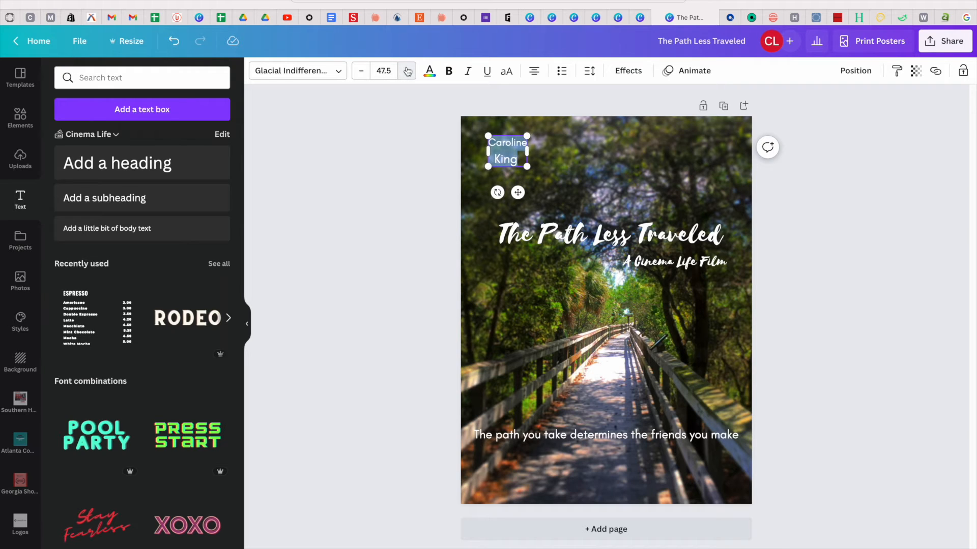
{"action": "left_click", "coordinate": [498, 174]}
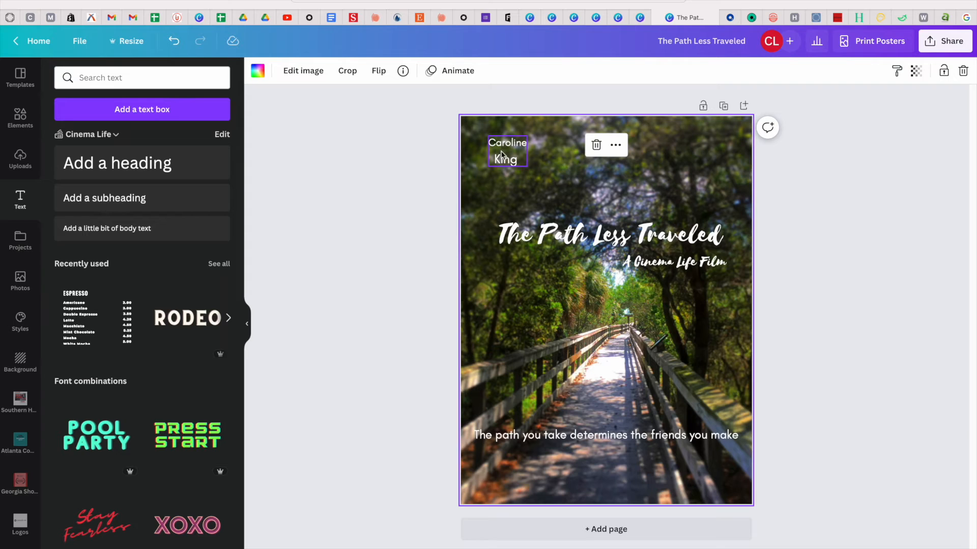
{"action": "left_click", "coordinate": [526, 146]}
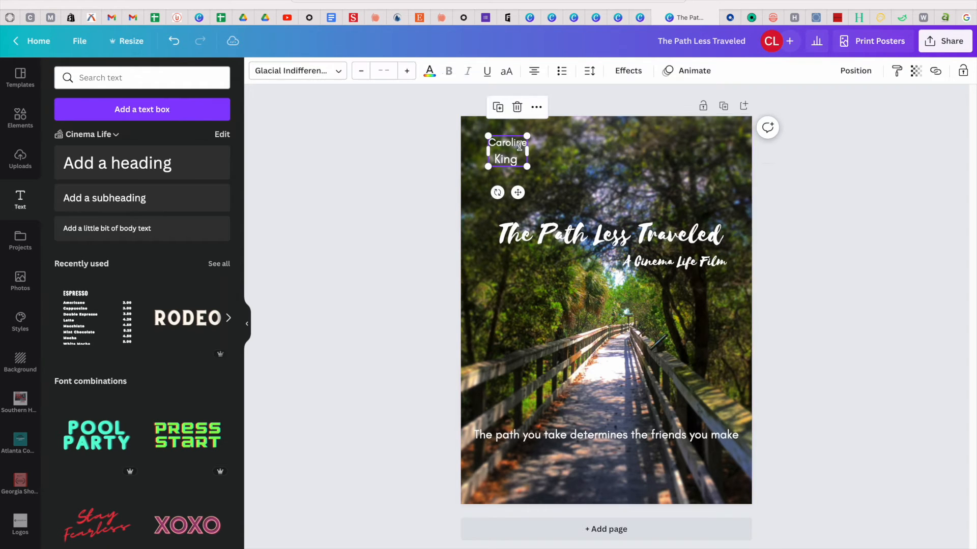
{"action": "left_click", "coordinate": [507, 110]}
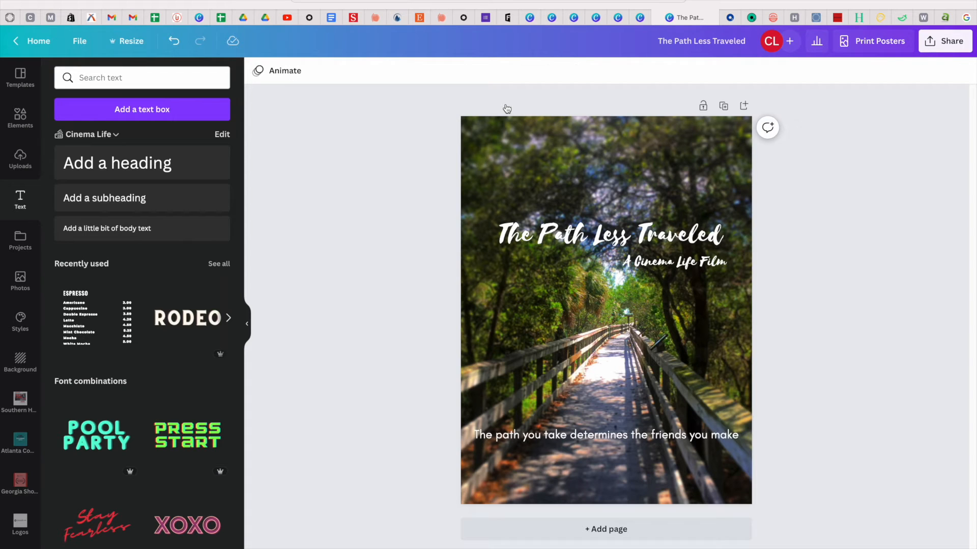
Add a text box at the upper left in Glacial Indifference, size 42.8.
{"action": "left_click", "coordinate": [497, 169]}
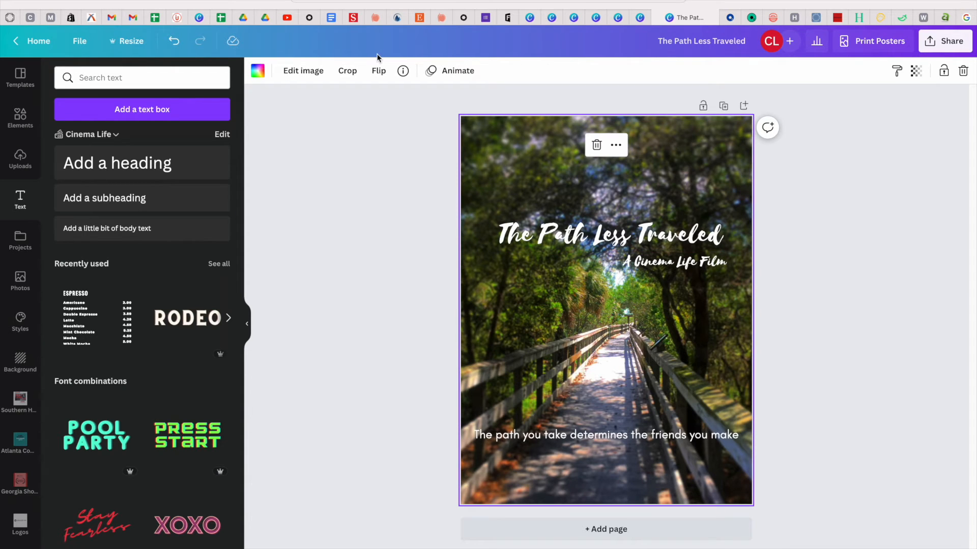
{"action": "left_click", "coordinate": [201, 113]}
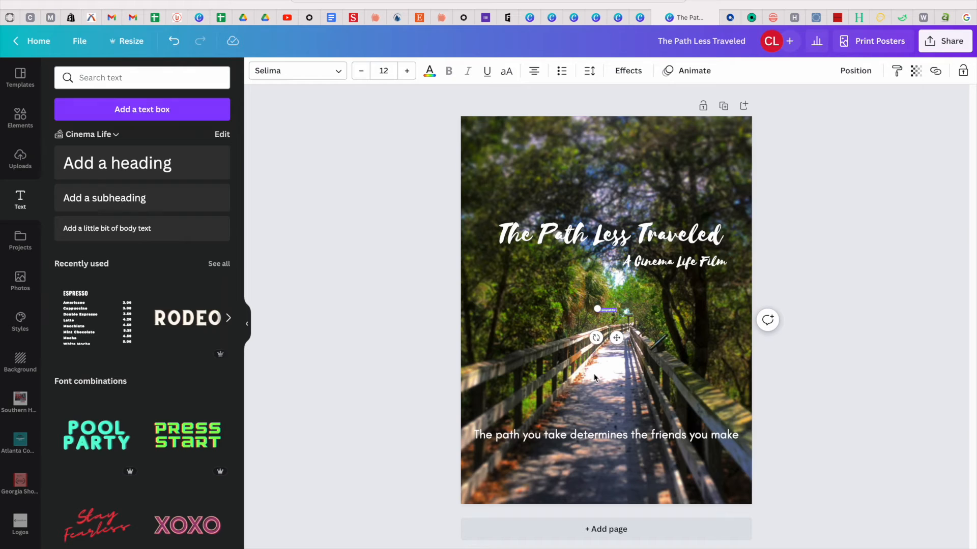
{"action": "left_click_drag", "start_coordinate": [613, 339], "coordinate": [512, 170]}
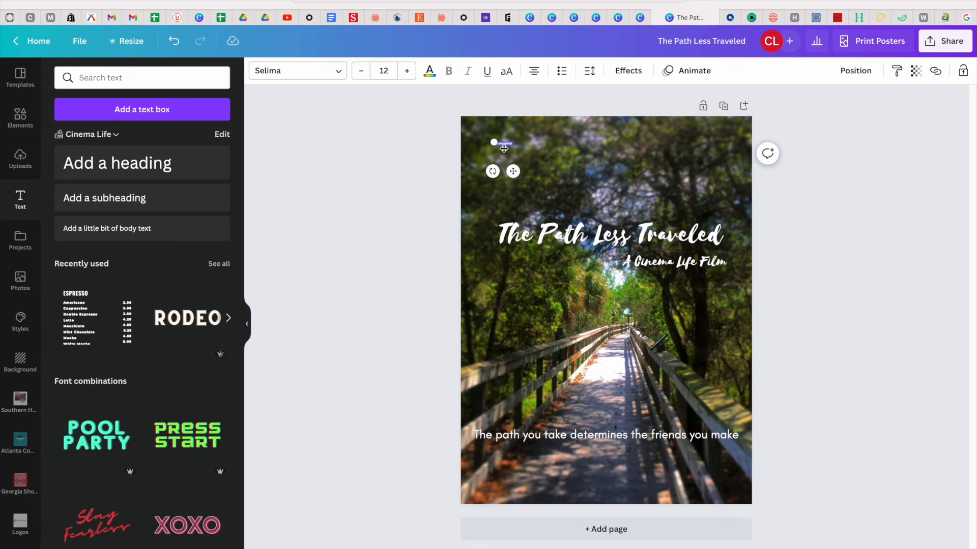
{"action": "left_click_drag", "start_coordinate": [493, 142], "coordinate": [475, 77]}
{"action": "left_click", "coordinate": [326, 71]}
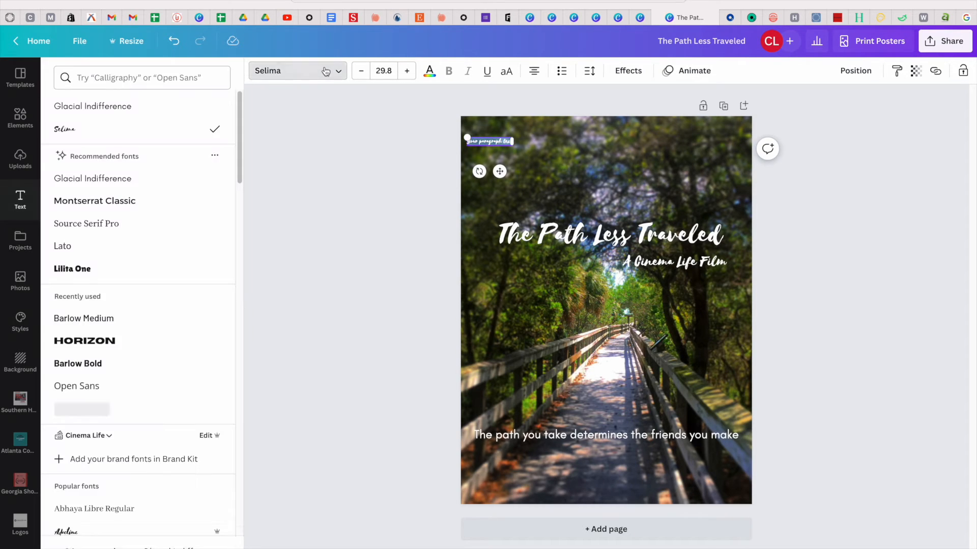
{"action": "left_click", "coordinate": [131, 107]}
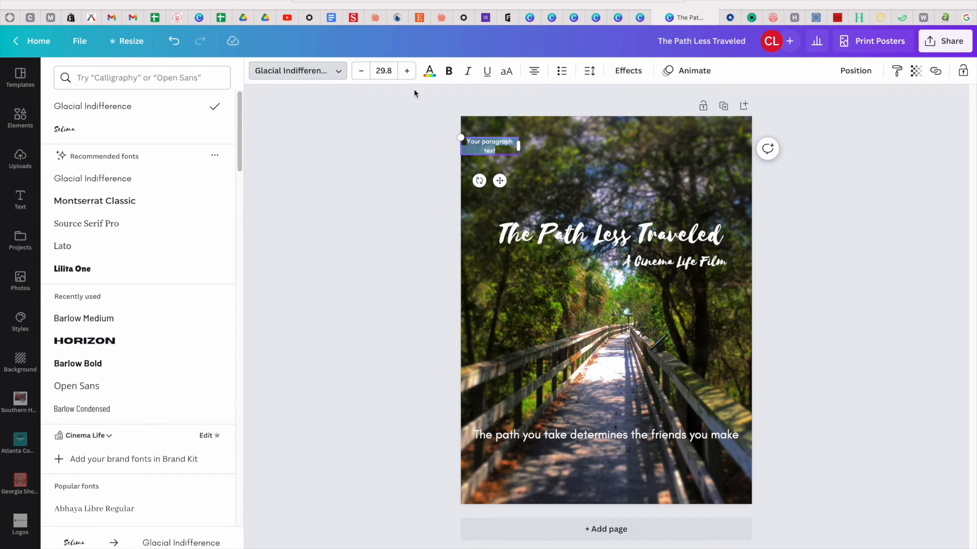
{"action": "left_click", "coordinate": [413, 71]}
{"action": "left_click", "coordinate": [413, 72]}
{"action": "left_click", "coordinate": [413, 72]}
{"action": "left_click", "coordinate": [413, 71]}
{"action": "triple_click", "coordinate": [413, 71]}
{"action": "triple_click", "coordinate": [413, 71]}
{"action": "triple_click", "coordinate": [413, 72]}
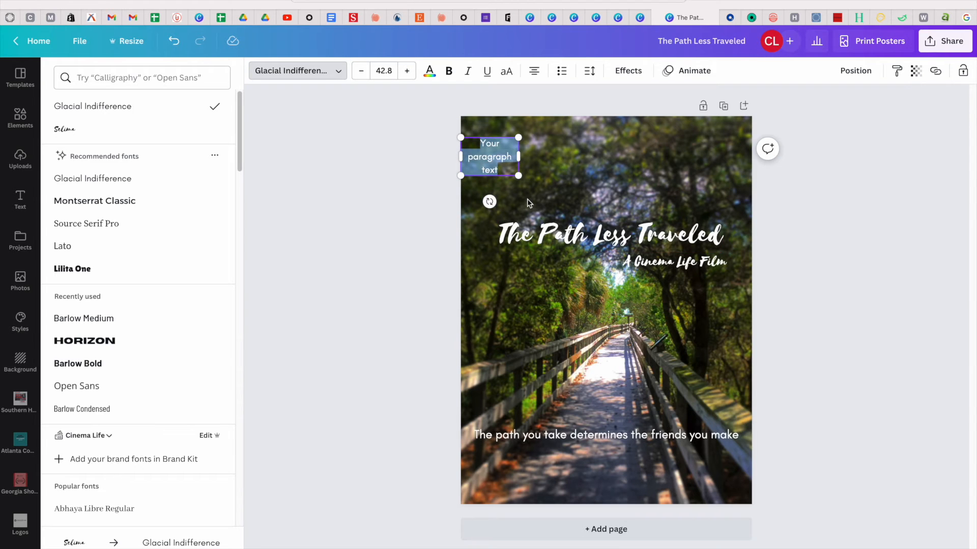
{"action": "left_click", "coordinate": [489, 160]}
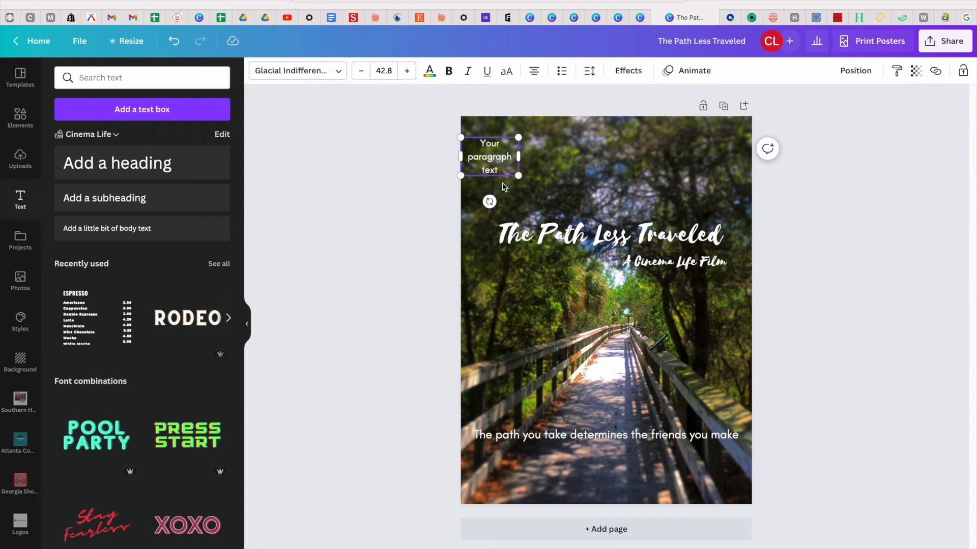
Position it in the top-left corner and enter the actor's first and last name on two lines.
{"action": "left_click", "coordinate": [534, 204]}
{"action": "left_click_drag", "start_coordinate": [489, 156], "coordinate": [506, 141]}
{"action": "double_click", "coordinate": [514, 159]}
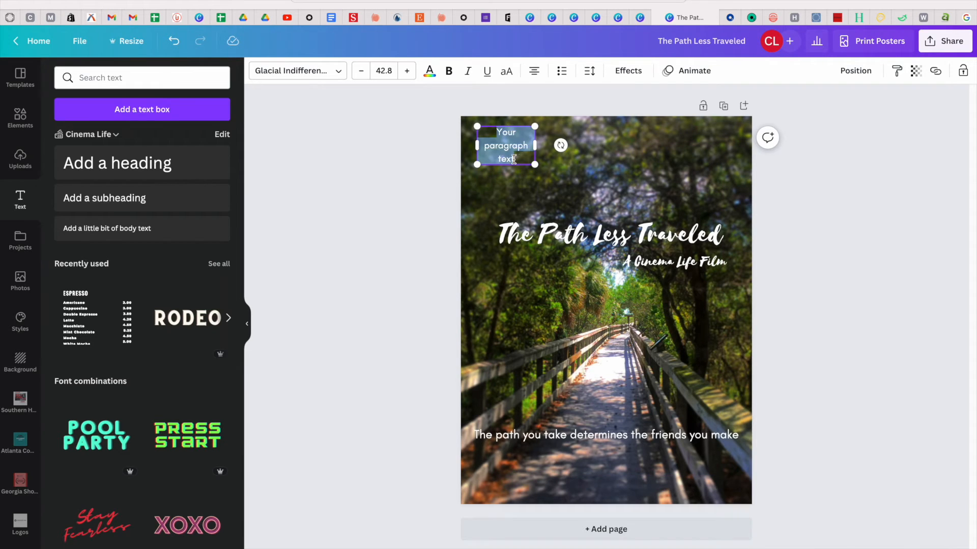
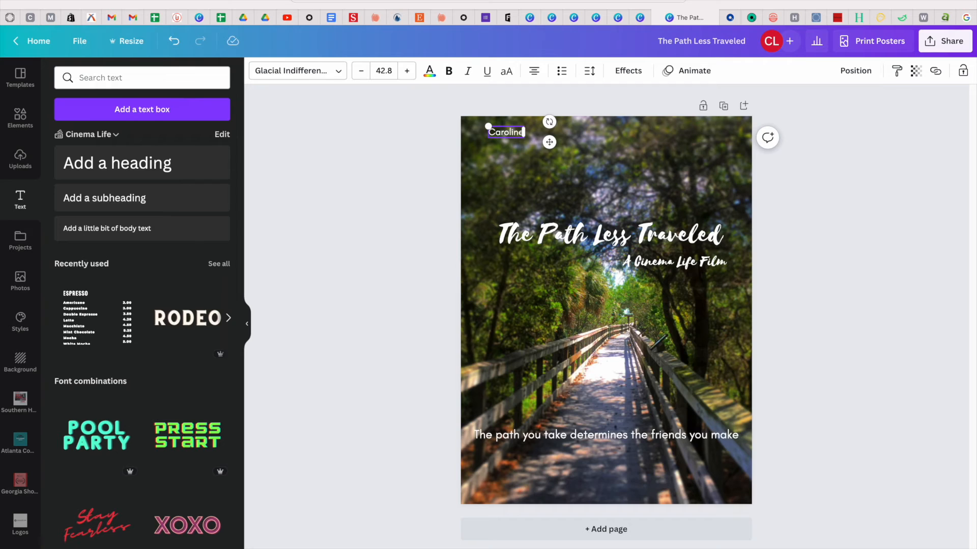
{"action": "key", "text": "Return"}
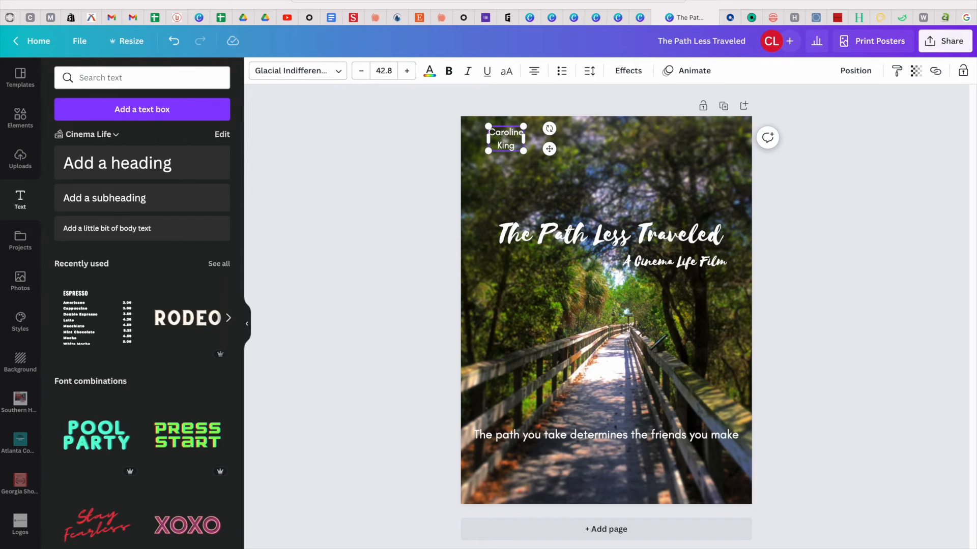
{"action": "left_click", "coordinate": [509, 201]}
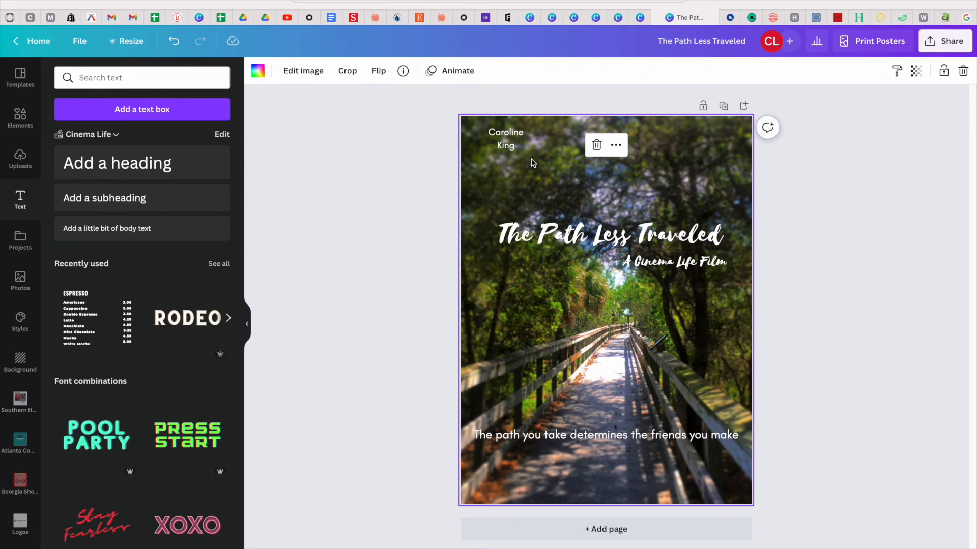
Duplicate the name credit and retype the copy with the second actor's full name.
{"action": "left_click", "coordinate": [516, 142]}
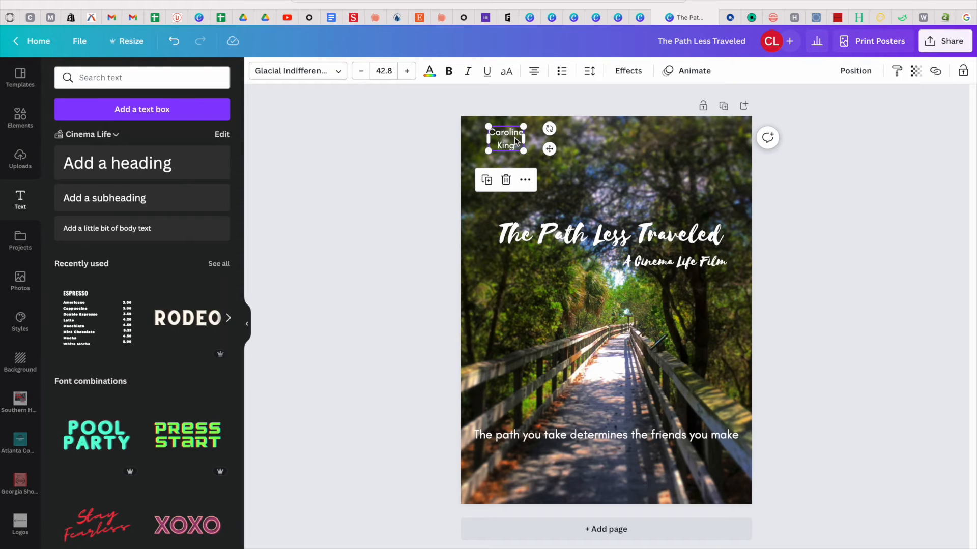
{"action": "key", "text": "super+v"}
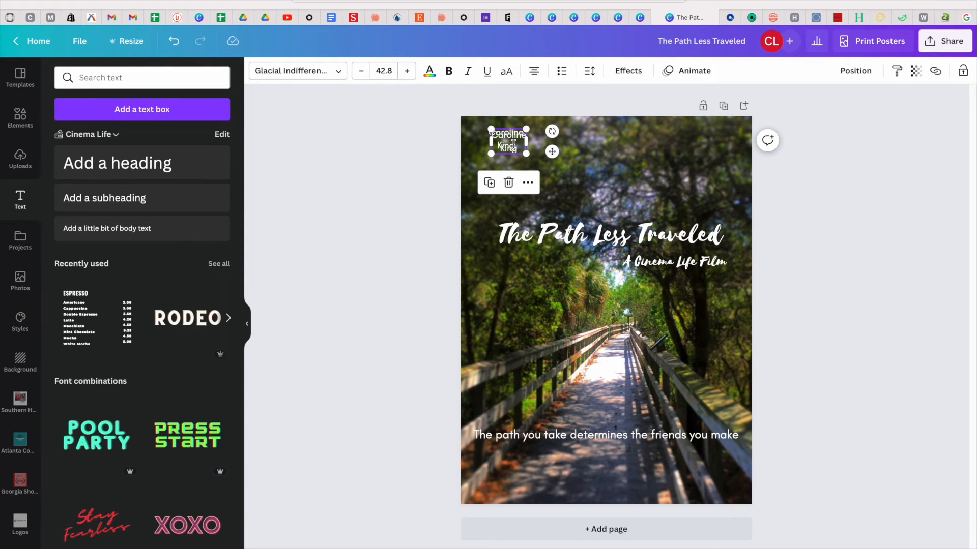
{"action": "left_click_drag", "start_coordinate": [513, 144], "coordinate": [621, 151]}
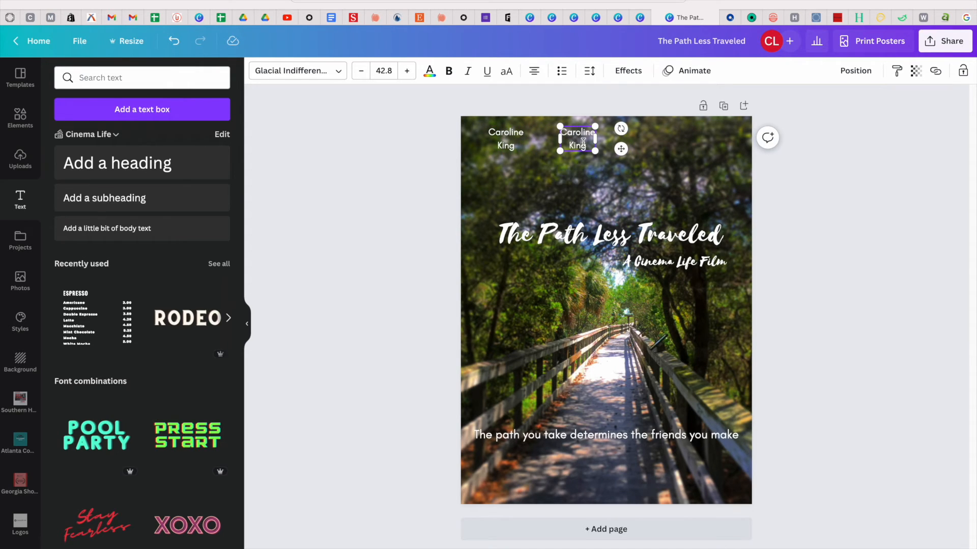
{"action": "left_click_drag", "start_coordinate": [589, 144], "coordinate": [561, 125]}
{"action": "left_click", "coordinate": [564, 185]}
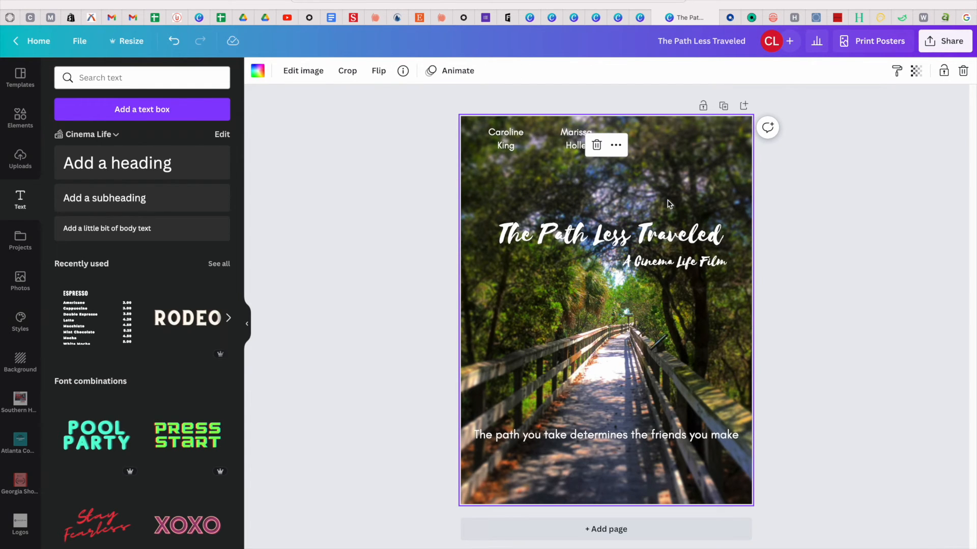
Paste a third copy at the top right and centre the second name between the others.
{"action": "left_click", "coordinate": [510, 143]}
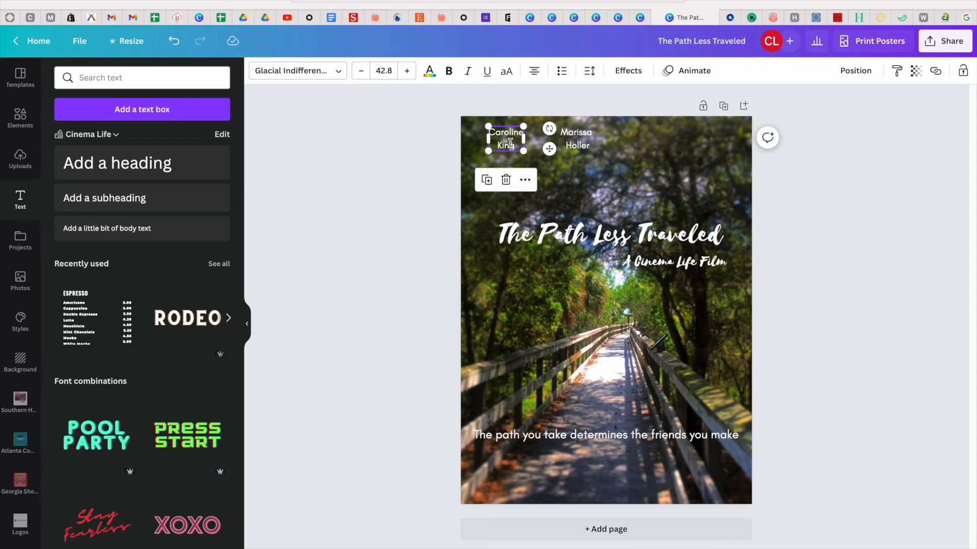
{"action": "left_click", "coordinate": [689, 140]}
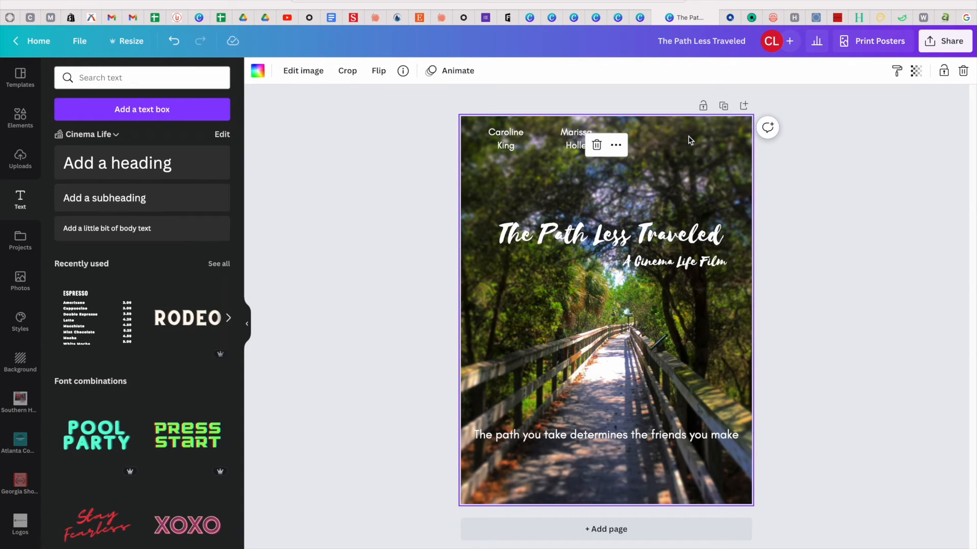
{"action": "key", "text": "ctrl+v"}
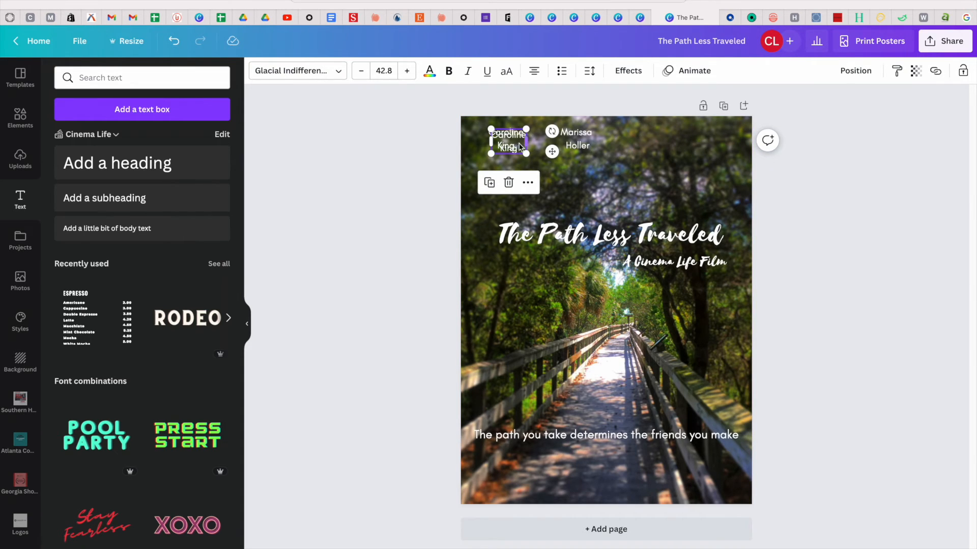
{"action": "left_click_drag", "start_coordinate": [519, 144], "coordinate": [708, 145]}
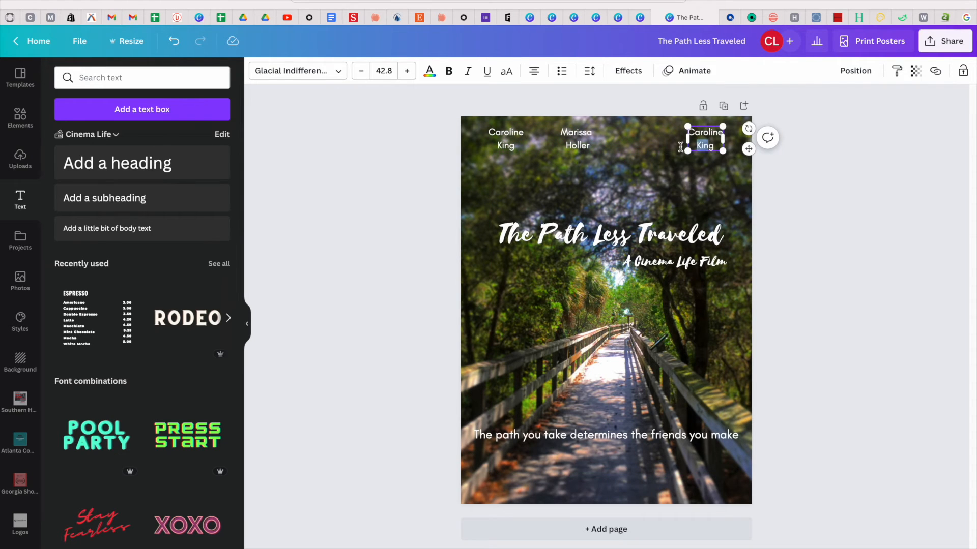
{"action": "left_click_drag", "start_coordinate": [567, 132], "coordinate": [595, 133]}
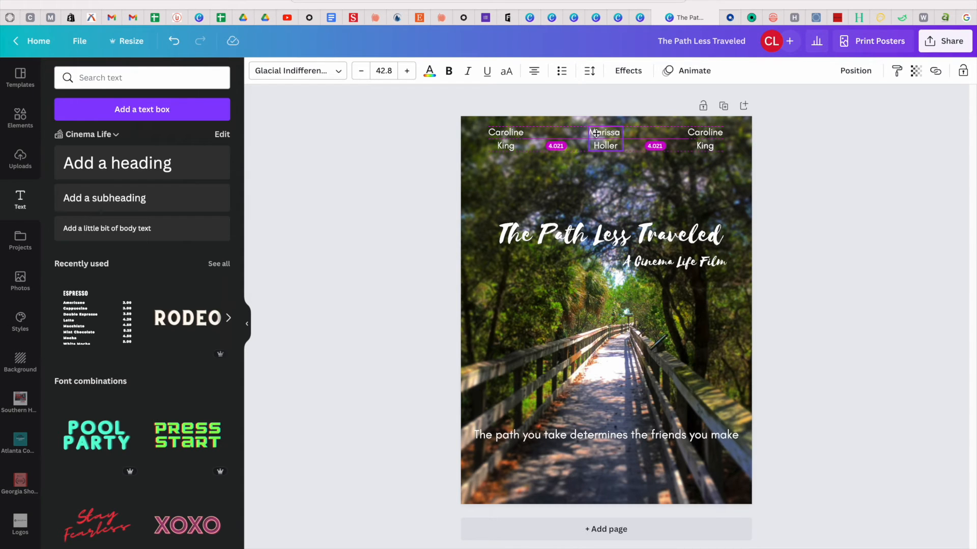
{"action": "left_click_drag", "start_coordinate": [596, 133], "coordinate": [596, 134]}
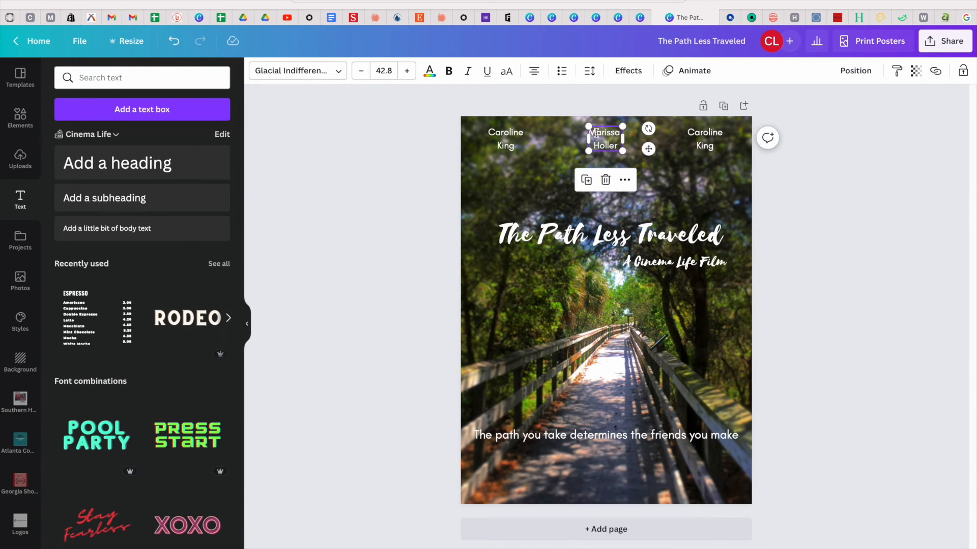
{"action": "left_click", "coordinate": [729, 194]}
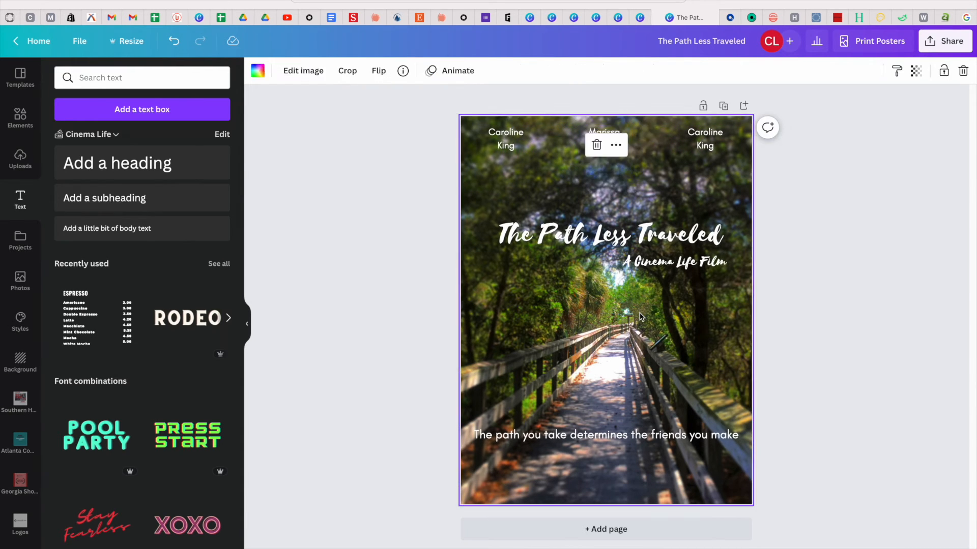
Replace the right-hand copy's text with the third actor's full name.
{"action": "left_click", "coordinate": [707, 138]}
{"action": "left_click_drag", "start_coordinate": [715, 143], "coordinate": [688, 130]}
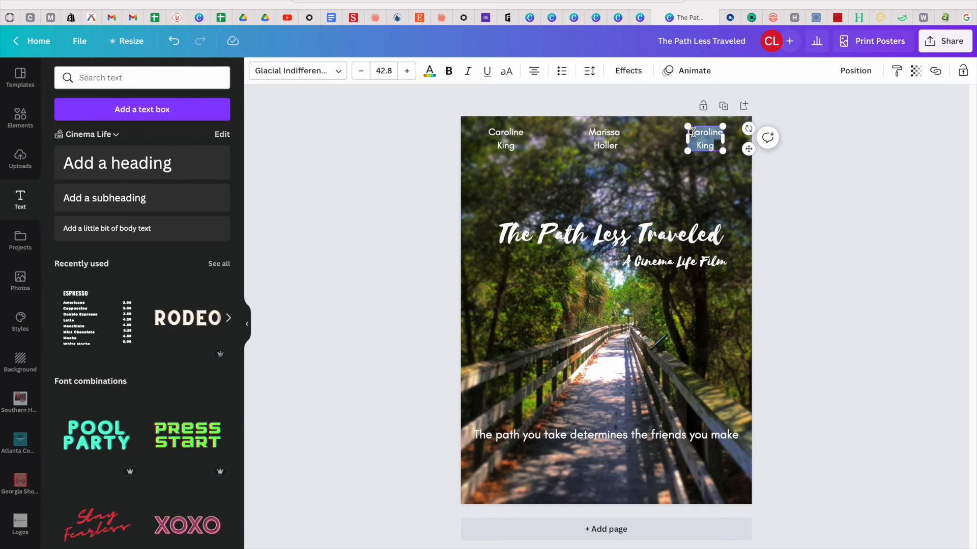
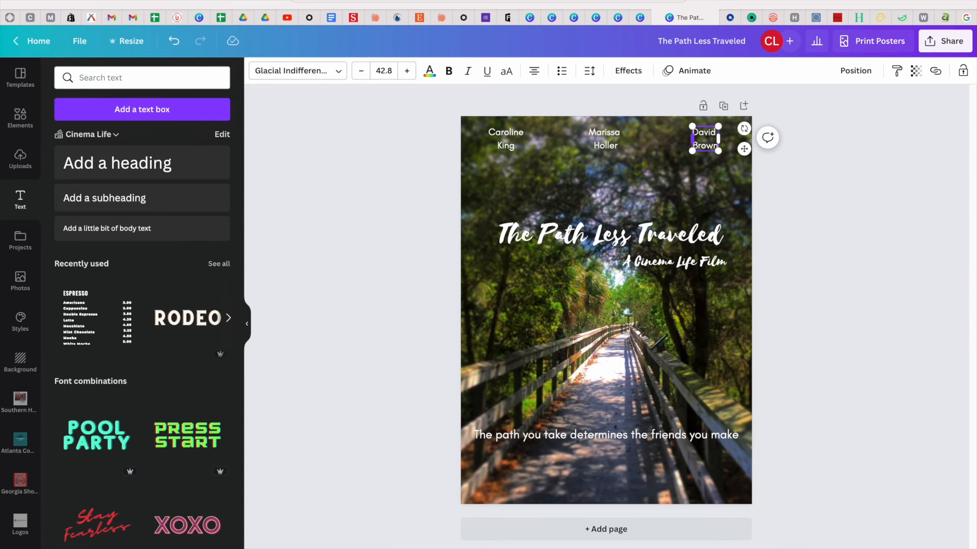
{"action": "left_click", "coordinate": [732, 202]}
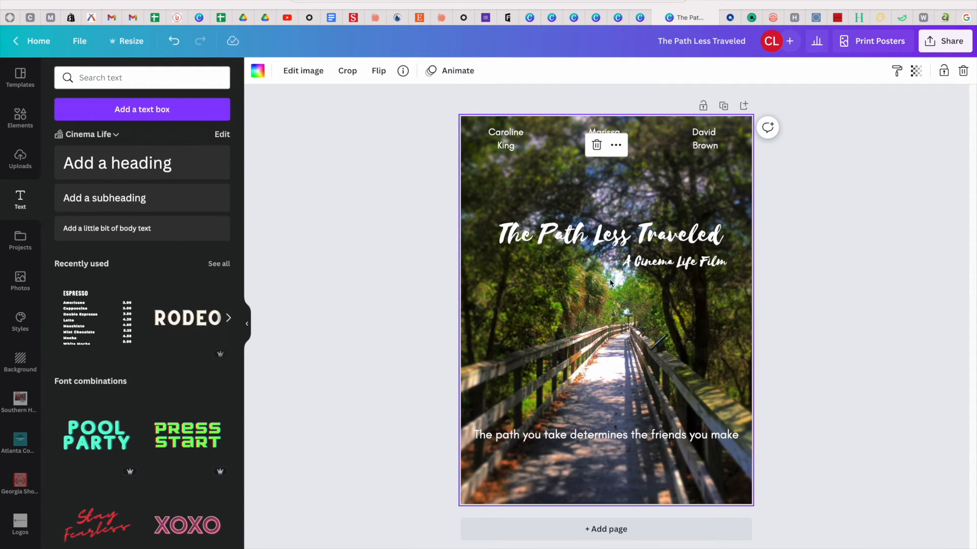
{"action": "left_click", "coordinate": [781, 353]}
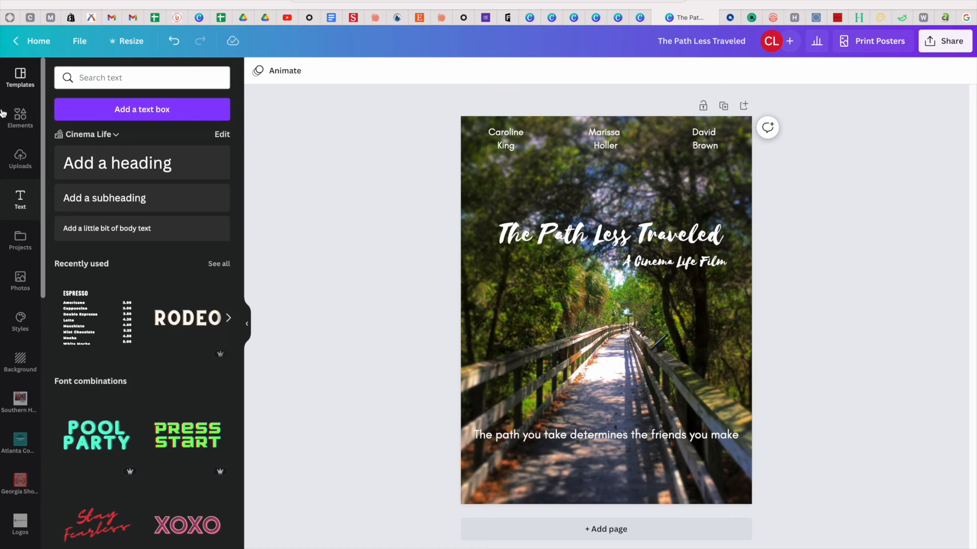
Upload the festival laurel image 1.png to the Canva uploads library.
{"action": "left_click", "coordinate": [23, 159]}
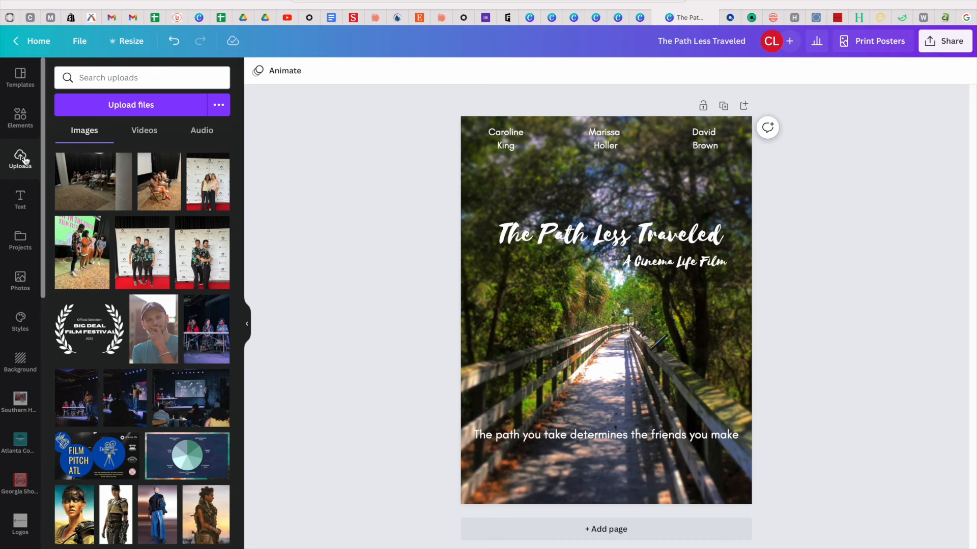
{"action": "left_click", "coordinate": [146, 105]}
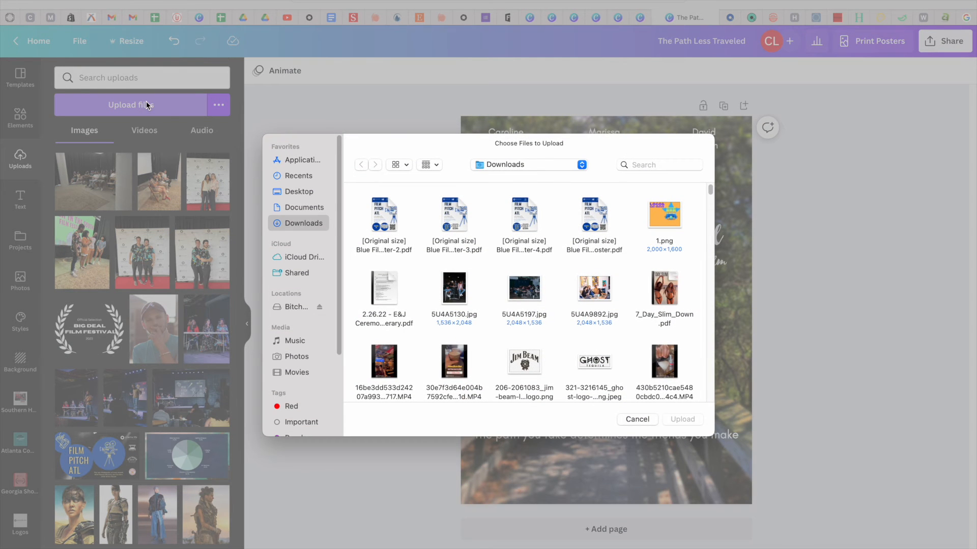
{"action": "left_click", "coordinate": [309, 178]}
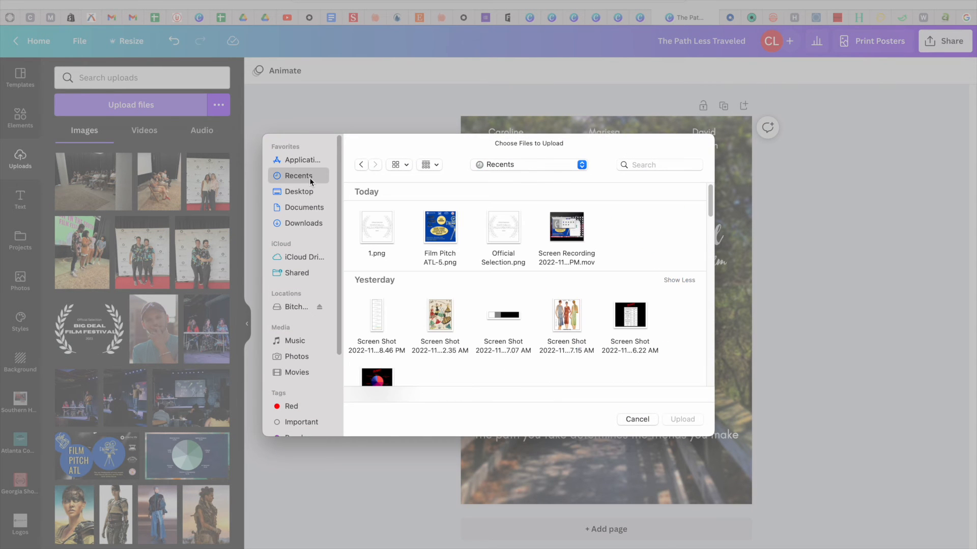
{"action": "left_click", "coordinate": [382, 237]}
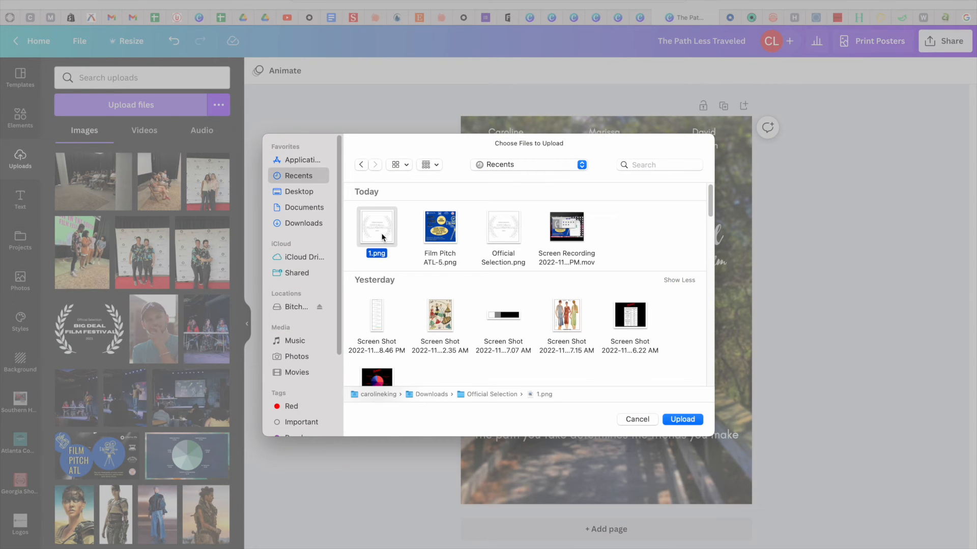
{"action": "left_click", "coordinate": [689, 420]}
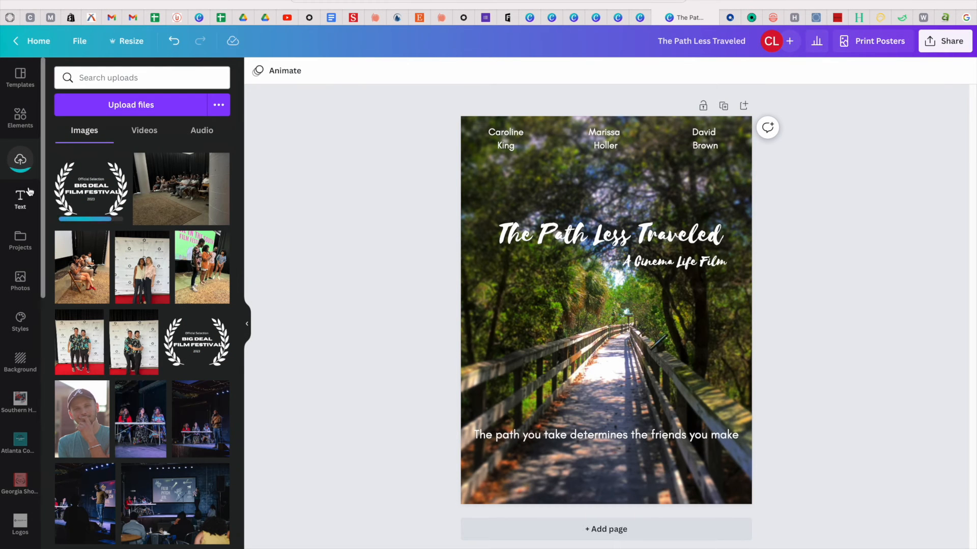
Add the uploaded laurel, shrink it, and centre it at the bottom below the tagline.
{"action": "left_click", "coordinate": [82, 192]}
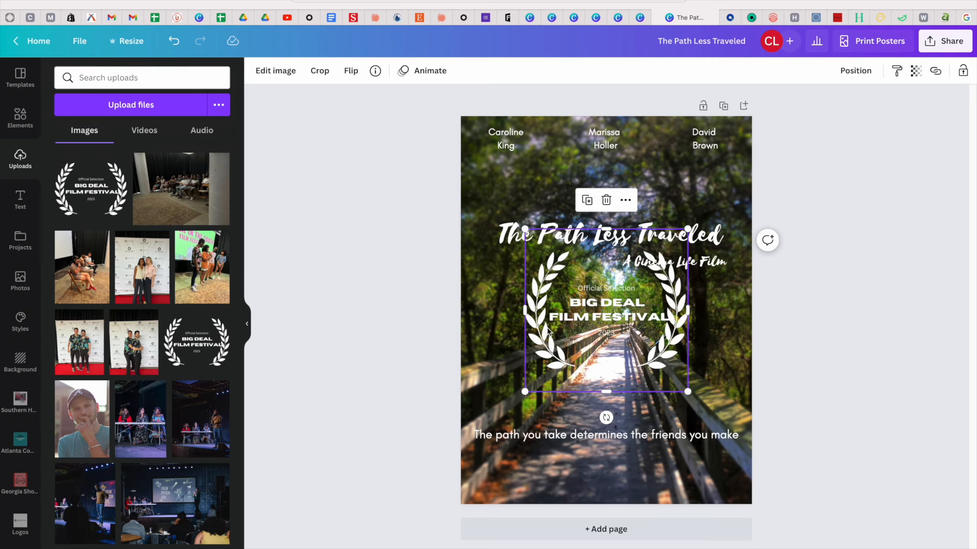
{"action": "left_click_drag", "start_coordinate": [525, 231], "coordinate": [614, 318]}
{"action": "left_click_drag", "start_coordinate": [643, 358], "coordinate": [692, 357]}
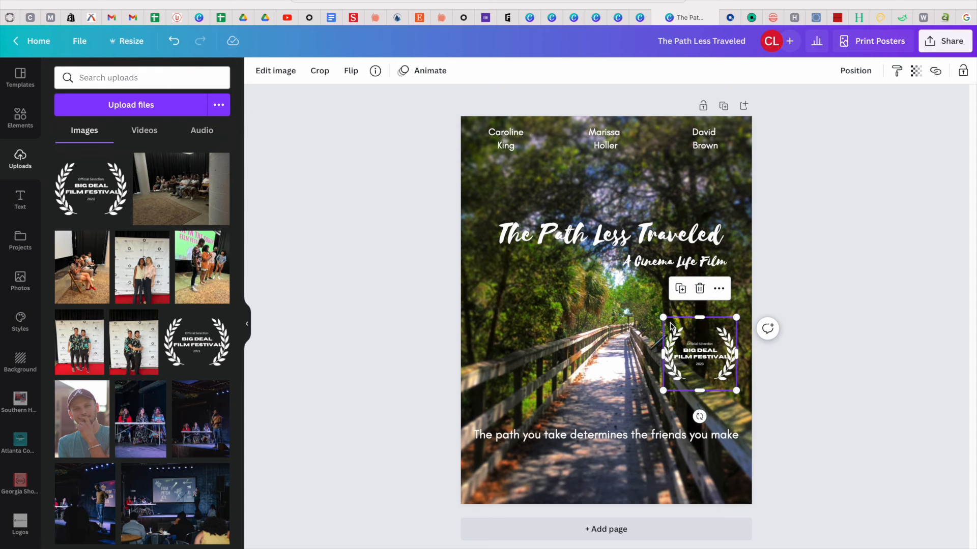
{"action": "left_click_drag", "start_coordinate": [663, 317], "coordinate": [679, 333]}
{"action": "left_click_drag", "start_coordinate": [722, 379], "coordinate": [608, 474]}
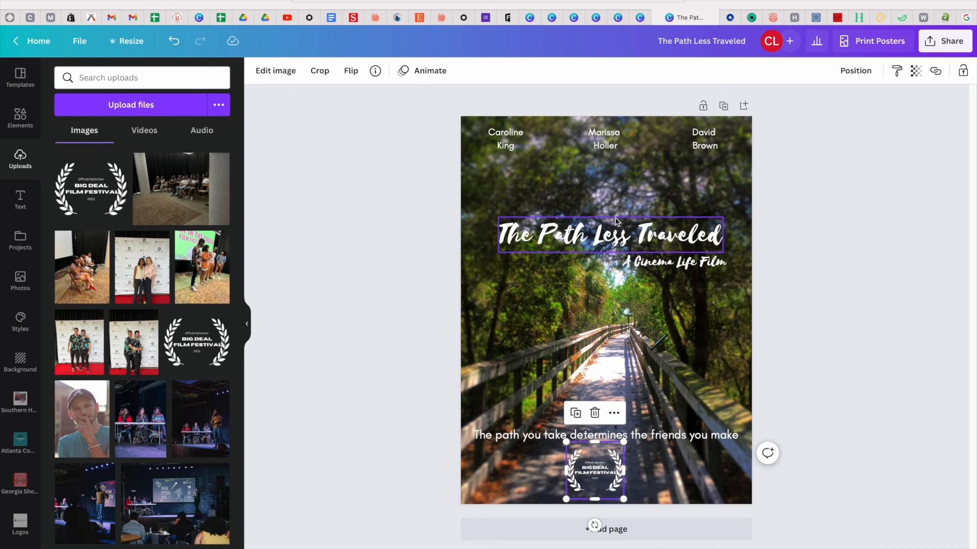
{"action": "left_click", "coordinate": [820, 355]}
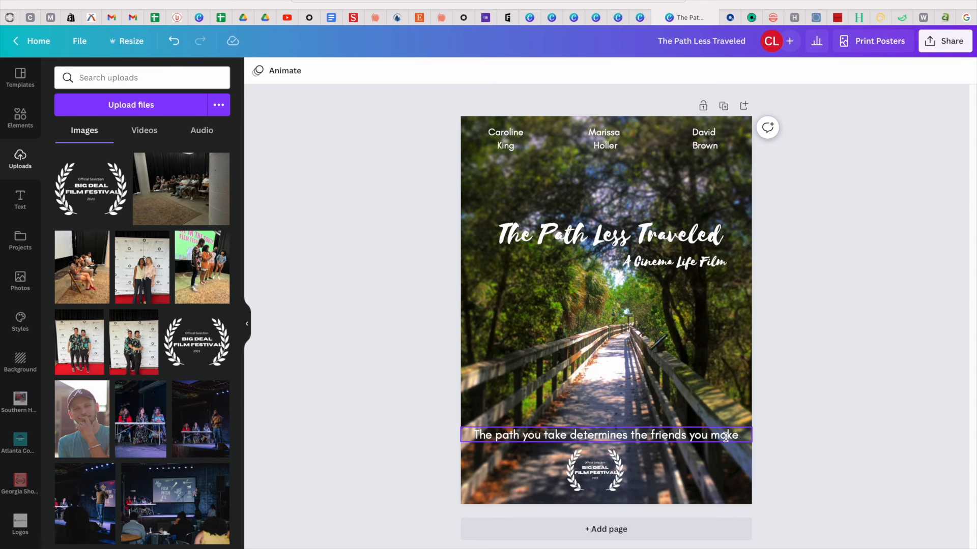
Duplicate the tagline higher on the poster, shrink it, and retype it as 'Directed by' plus the writer's name.
{"action": "left_click", "coordinate": [726, 470]}
{"action": "left_click", "coordinate": [715, 436]}
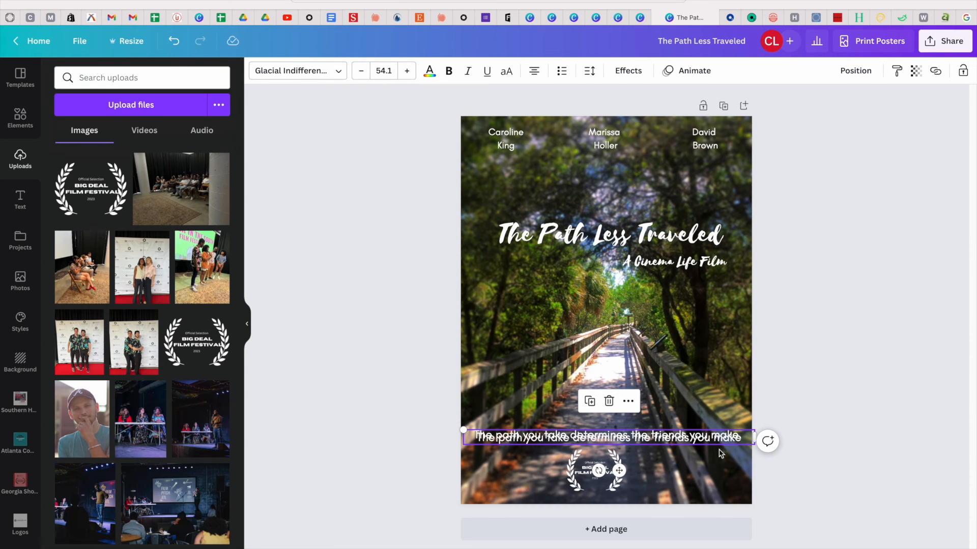
{"action": "left_click_drag", "start_coordinate": [705, 434], "coordinate": [704, 297]}
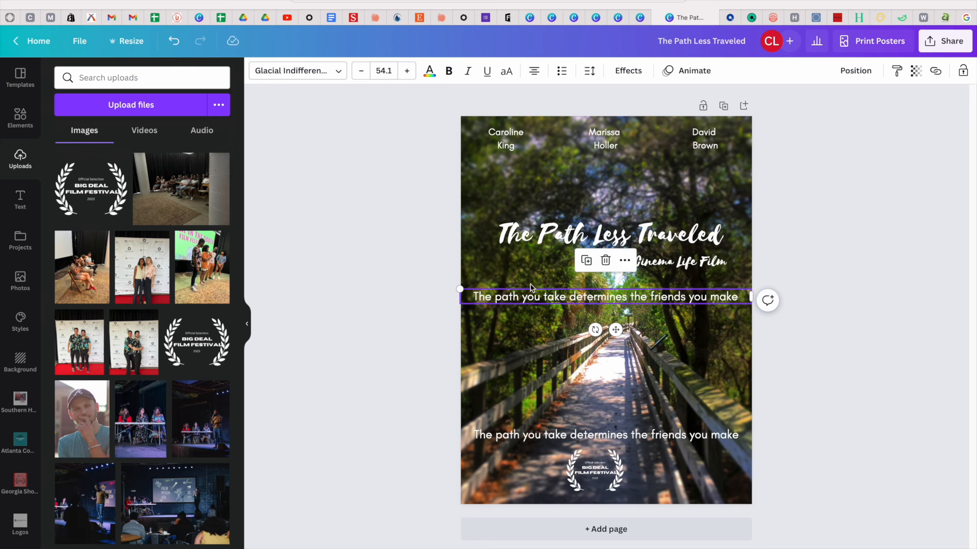
{"action": "left_click_drag", "start_coordinate": [461, 289], "coordinate": [607, 296]}
{"action": "double_click", "coordinate": [641, 299]}
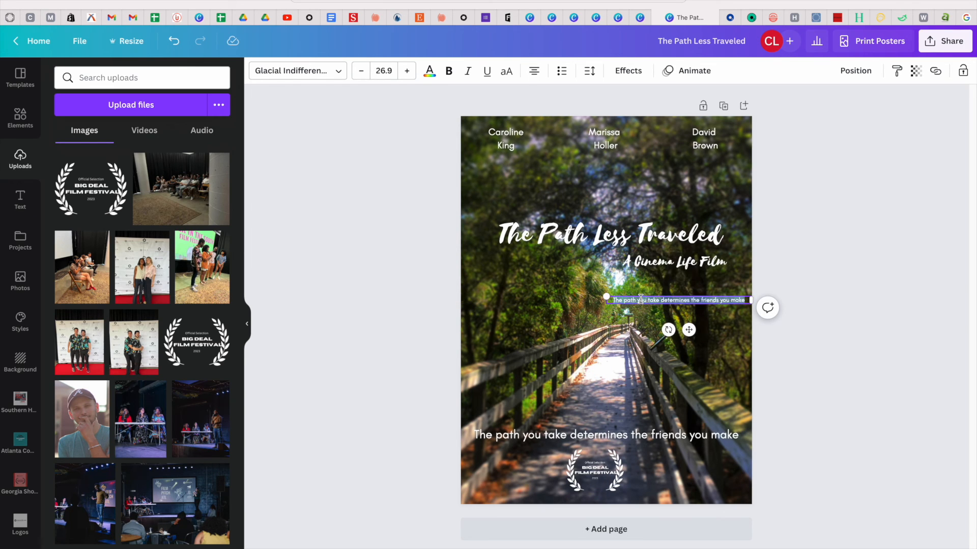
{"action": "type", "text": "Directed"}
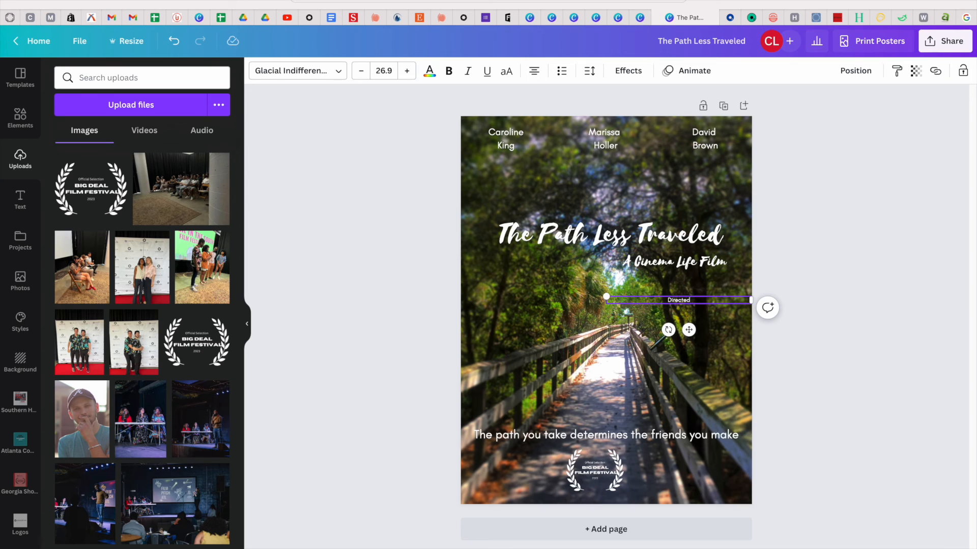
Enlarge the credit's font, move it just under the subtitle, and change 'Directed' to 'Written'.
{"action": "left_click", "coordinate": [407, 70]}
{"action": "left_click", "coordinate": [407, 71]}
{"action": "left_click", "coordinate": [407, 71]}
{"action": "left_click", "coordinate": [407, 71]}
{"action": "left_click", "coordinate": [407, 71]}
{"action": "left_click", "coordinate": [407, 70]}
{"action": "left_click", "coordinate": [407, 71]}
{"action": "left_click", "coordinate": [407, 70]}
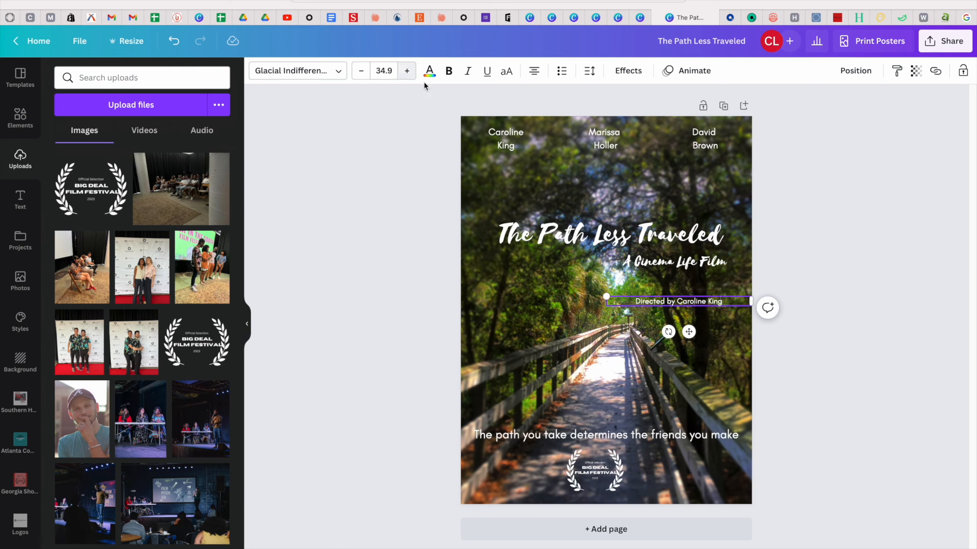
{"action": "left_click", "coordinate": [832, 399]}
{"action": "left_click_drag", "start_coordinate": [695, 300], "coordinate": [695, 288]}
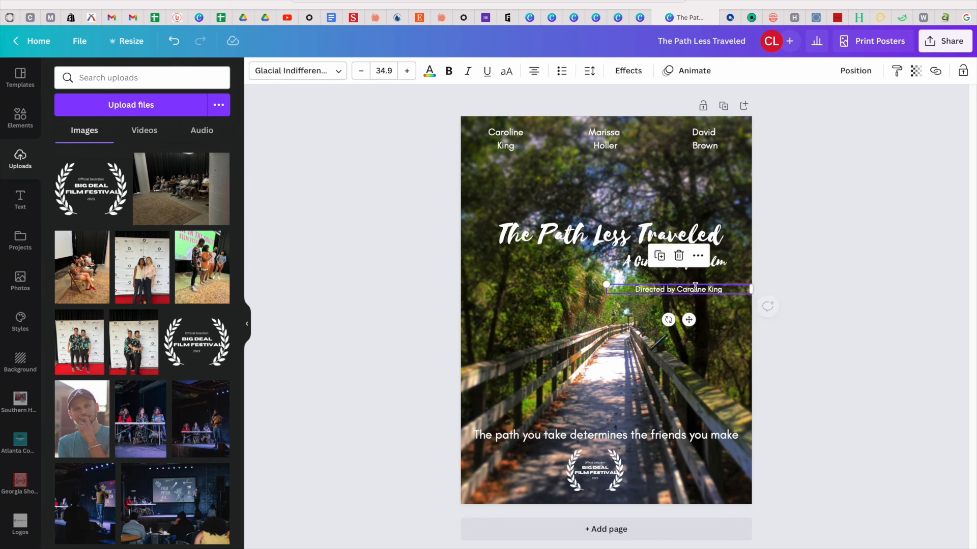
{"action": "double_click", "coordinate": [656, 290]}
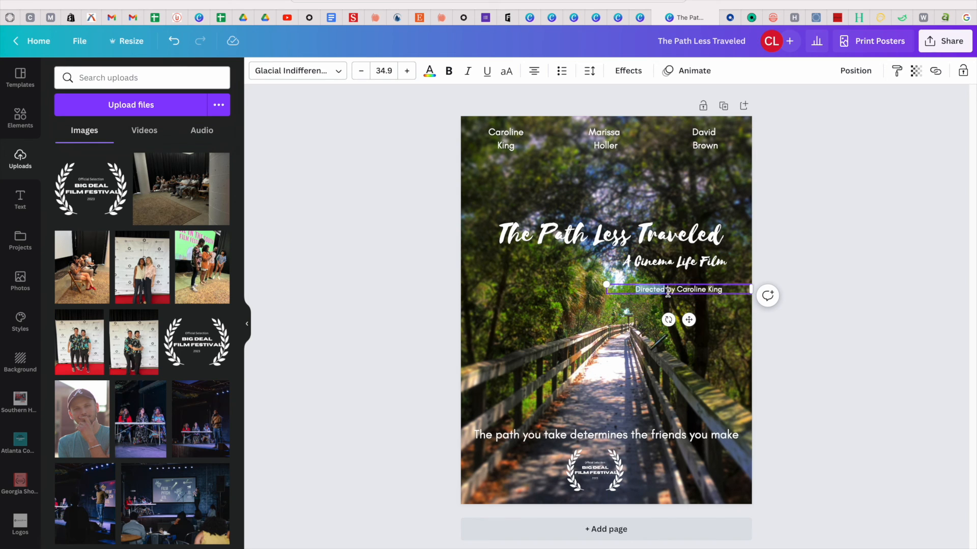
{"action": "type", "text": "Written"}
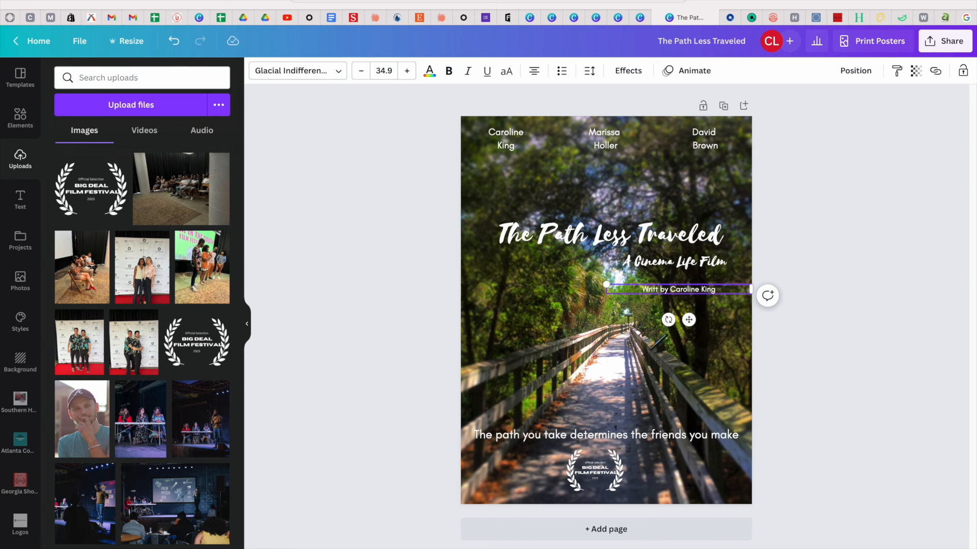
{"action": "left_click", "coordinate": [830, 438]}
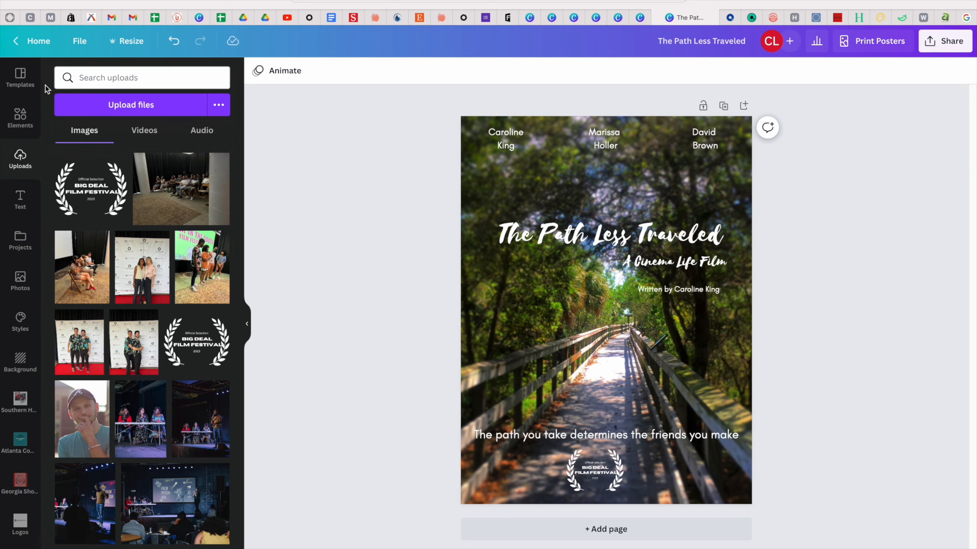
Search the template library for 'Film Poster'.
{"action": "left_click", "coordinate": [22, 79]}
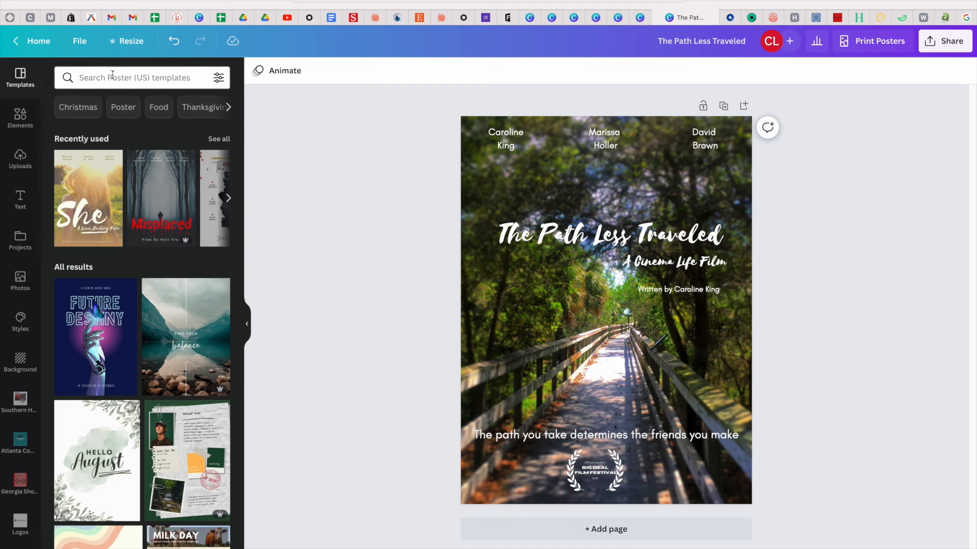
{"action": "left_click", "coordinate": [132, 76]}
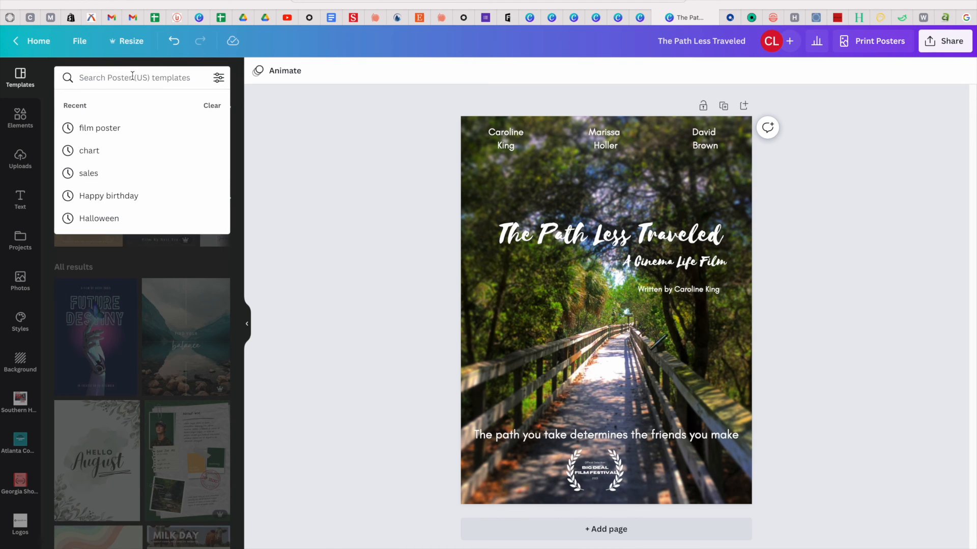
{"action": "type", "text": "Film"}
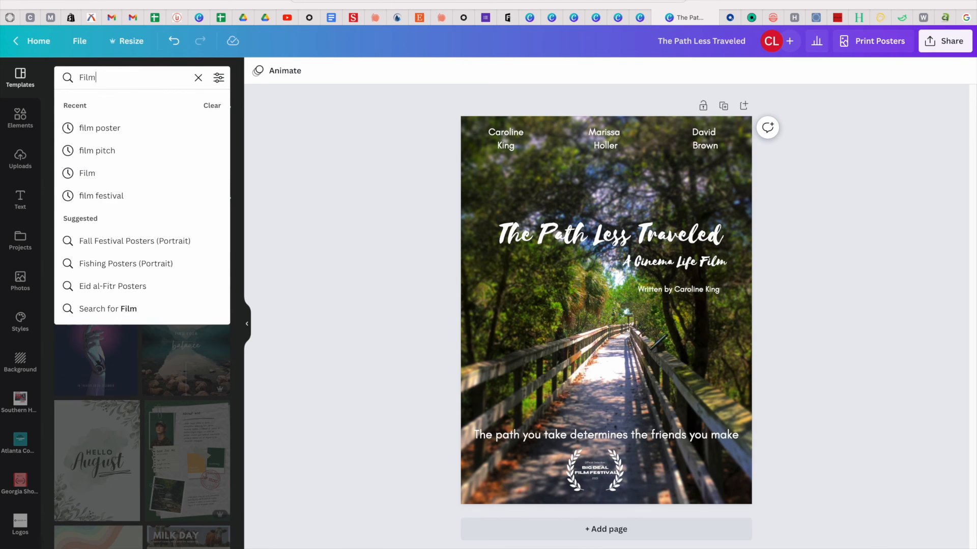
{"action": "type", "text": " Poster"}
{"action": "key", "text": "Return"}
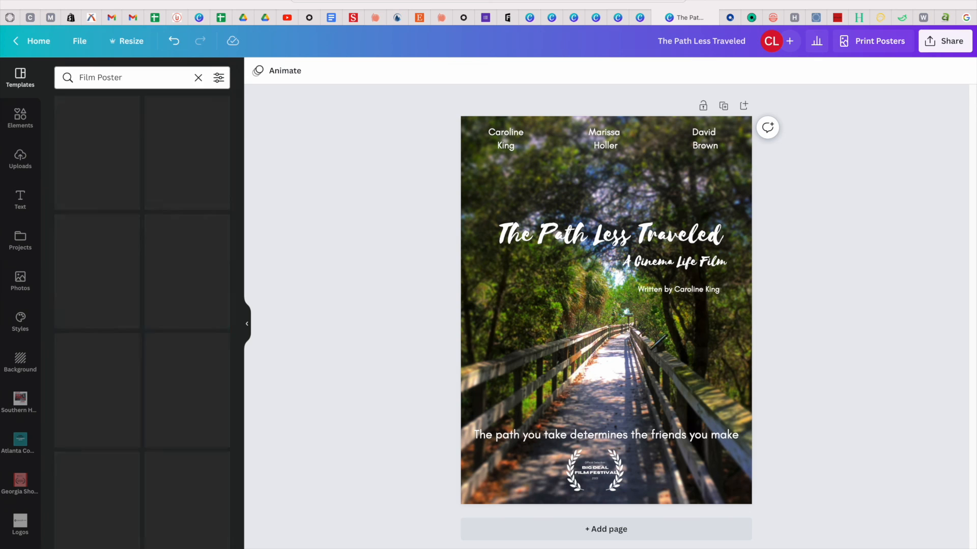
Scroll through the Film Poster template results and back to the top.
{"action": "scroll", "coordinate": [151, 282], "scroll_direction": "down", "scroll_amount": 10}
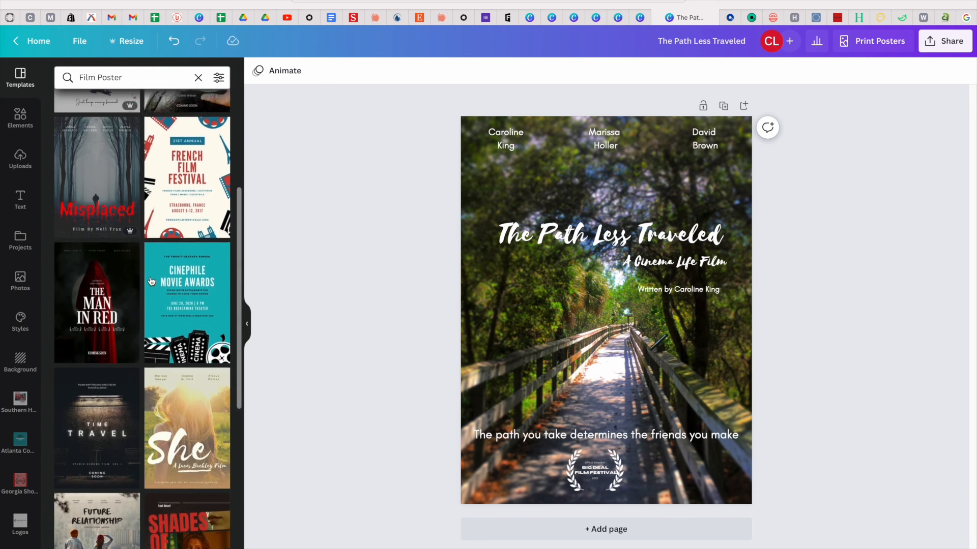
{"action": "scroll", "coordinate": [152, 281], "scroll_direction": "down", "scroll_amount": 2}
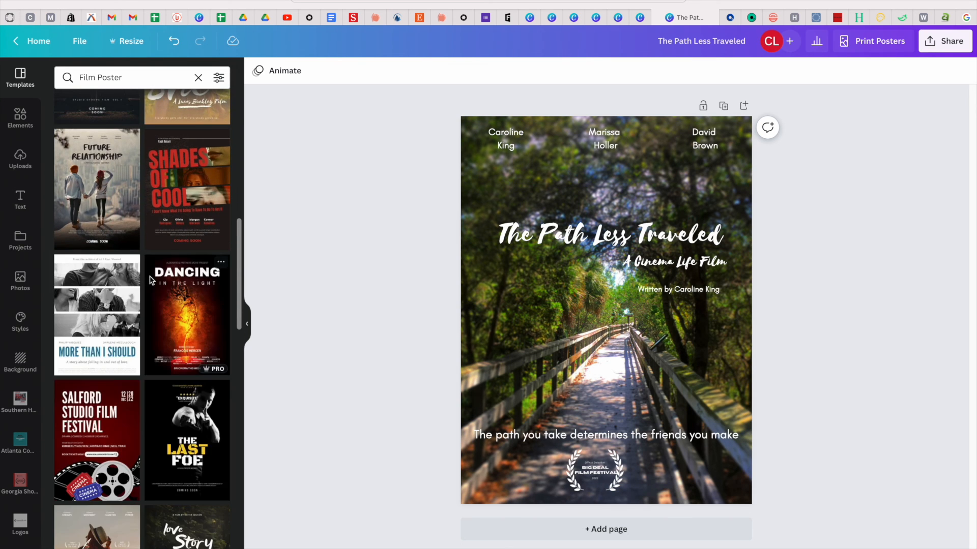
{"action": "scroll", "coordinate": [151, 281], "scroll_direction": "down", "scroll_amount": 5}
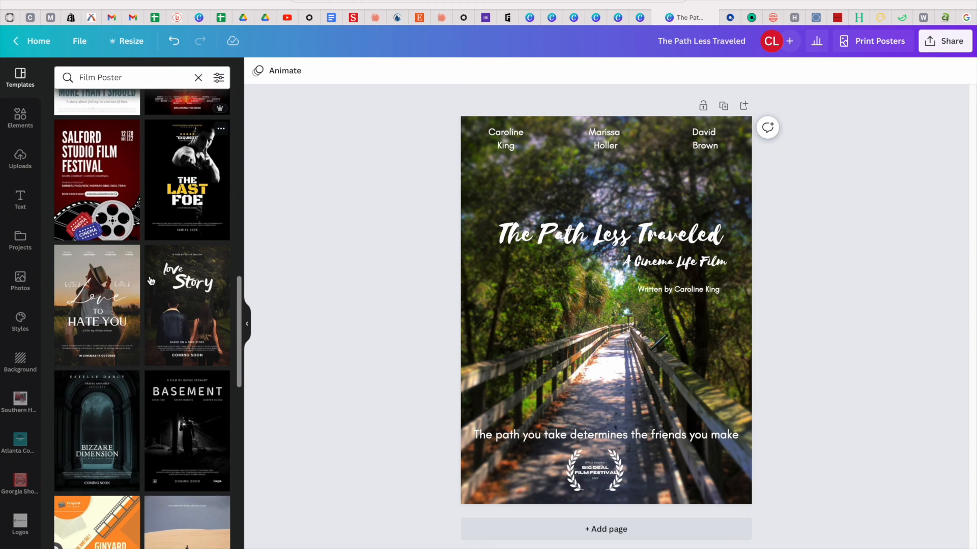
{"action": "scroll", "coordinate": [151, 281], "scroll_direction": "down", "scroll_amount": 2}
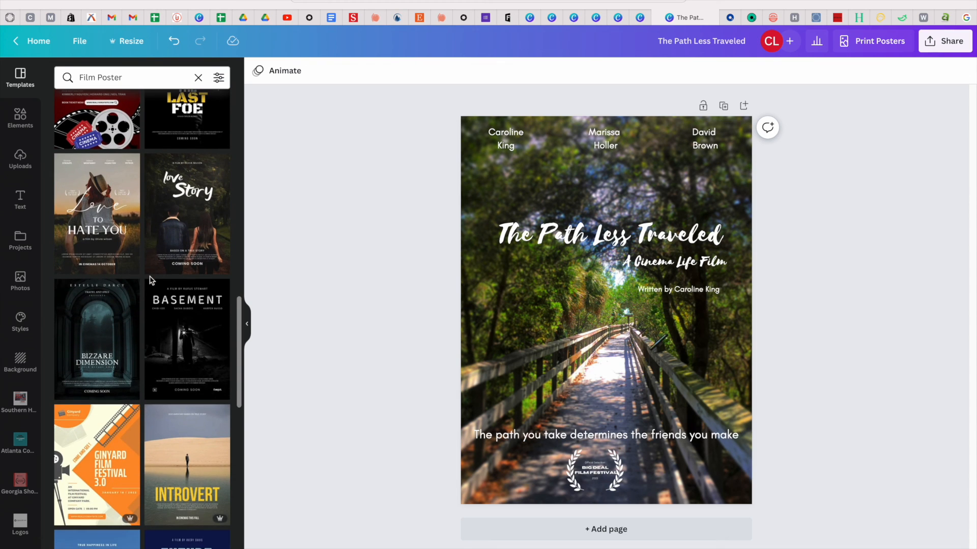
{"action": "scroll", "coordinate": [151, 282], "scroll_direction": "up", "scroll_amount": 2}
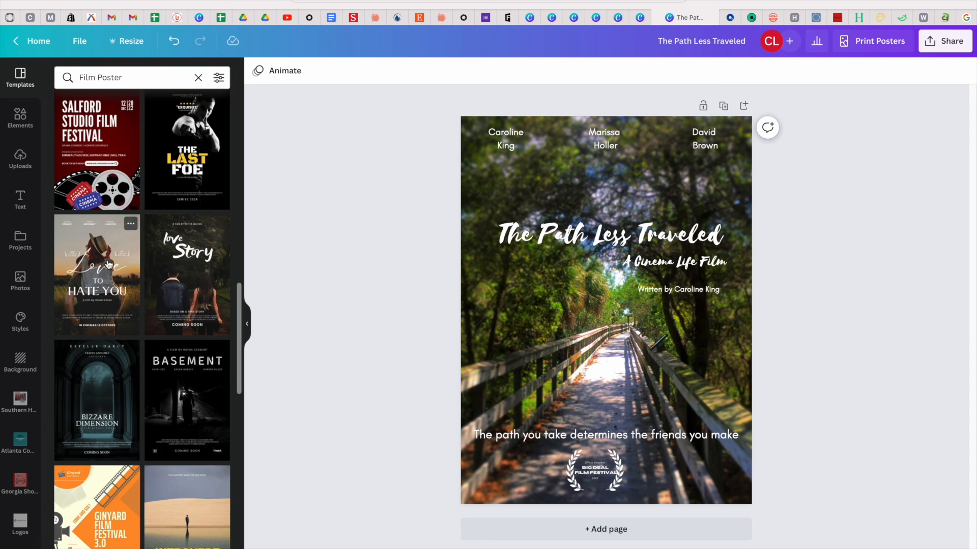
{"action": "scroll", "coordinate": [108, 263], "scroll_direction": "down", "scroll_amount": 5}
{"action": "scroll", "coordinate": [107, 264], "scroll_direction": "up", "scroll_amount": 4}
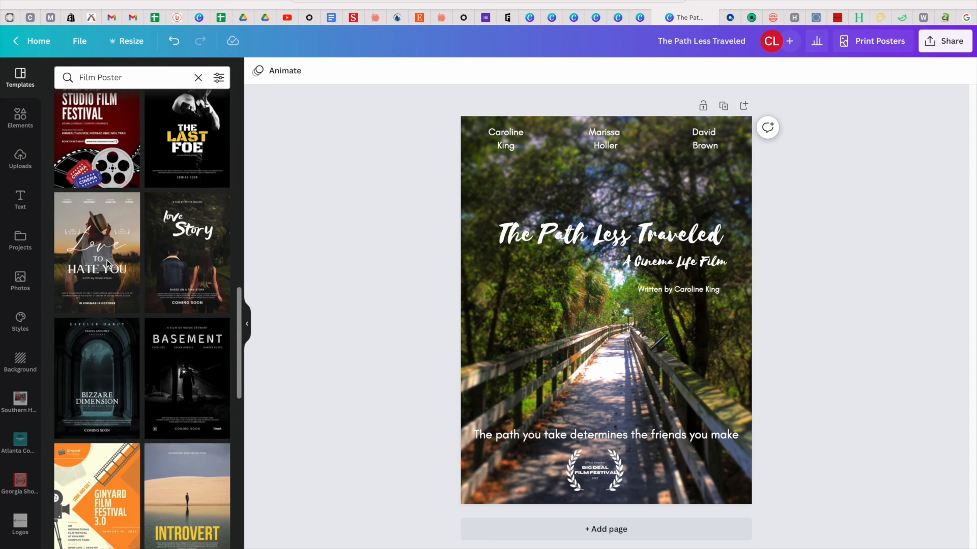
{"action": "scroll", "coordinate": [107, 262], "scroll_direction": "up", "scroll_amount": 2}
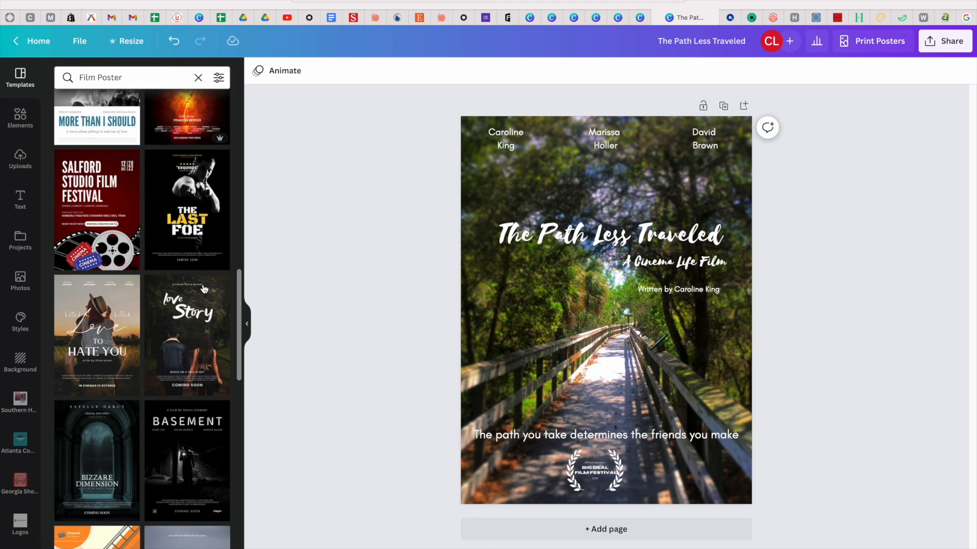
{"action": "scroll", "coordinate": [216, 323], "scroll_direction": "up", "scroll_amount": 10}
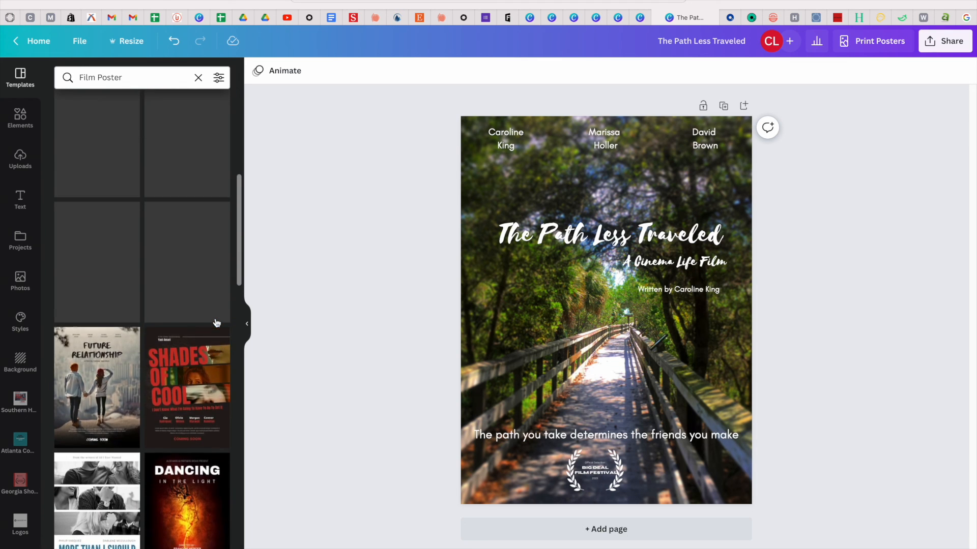
{"action": "scroll", "coordinate": [205, 260], "scroll_direction": "up", "scroll_amount": 5}
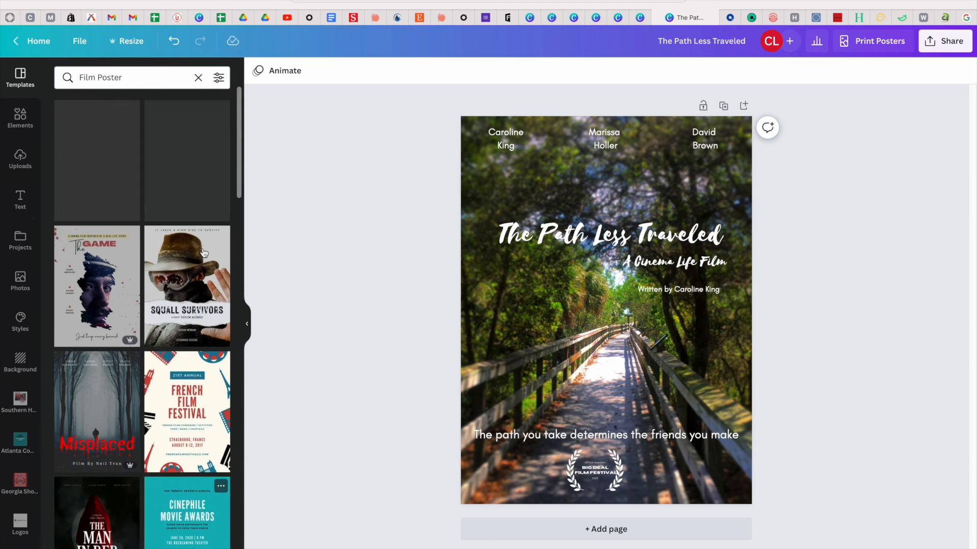